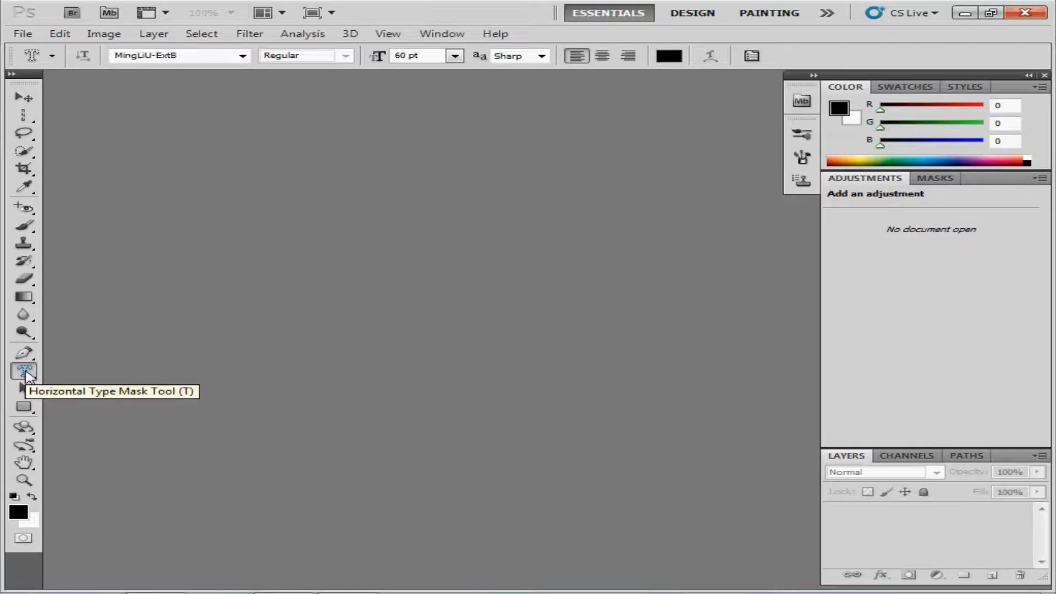
Activate the Horizontal Type tool and open the newtype image from the Chapter 07 folder
right_click(25, 374)
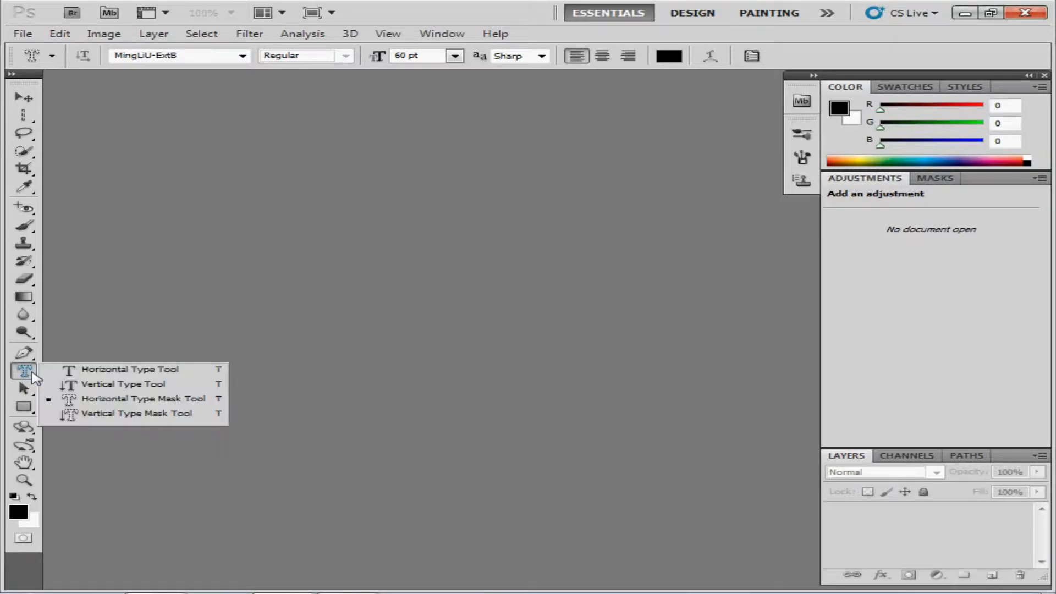
click(70, 376)
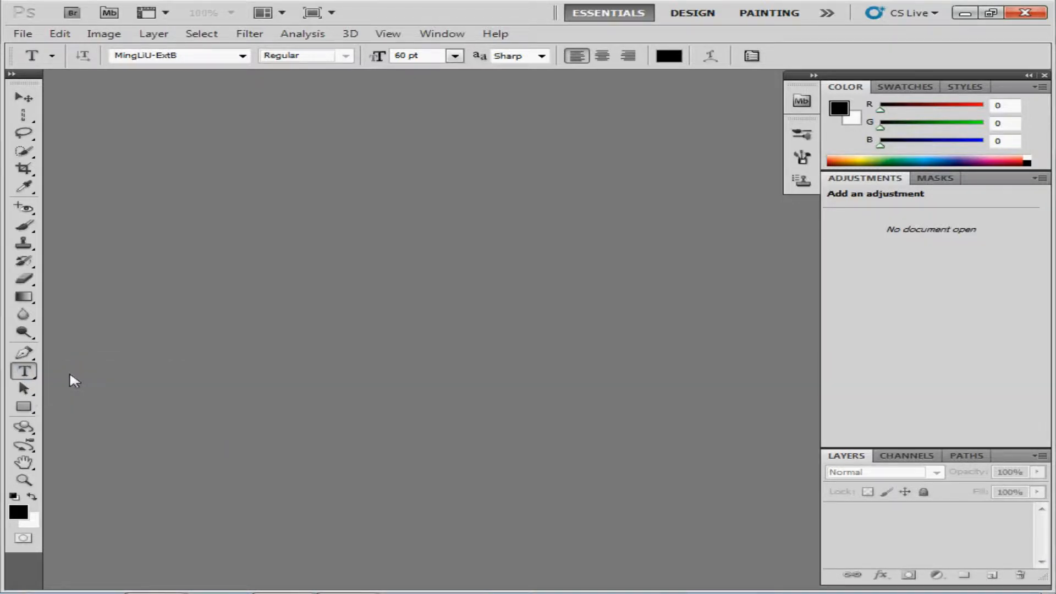
click(23, 33)
click(48, 65)
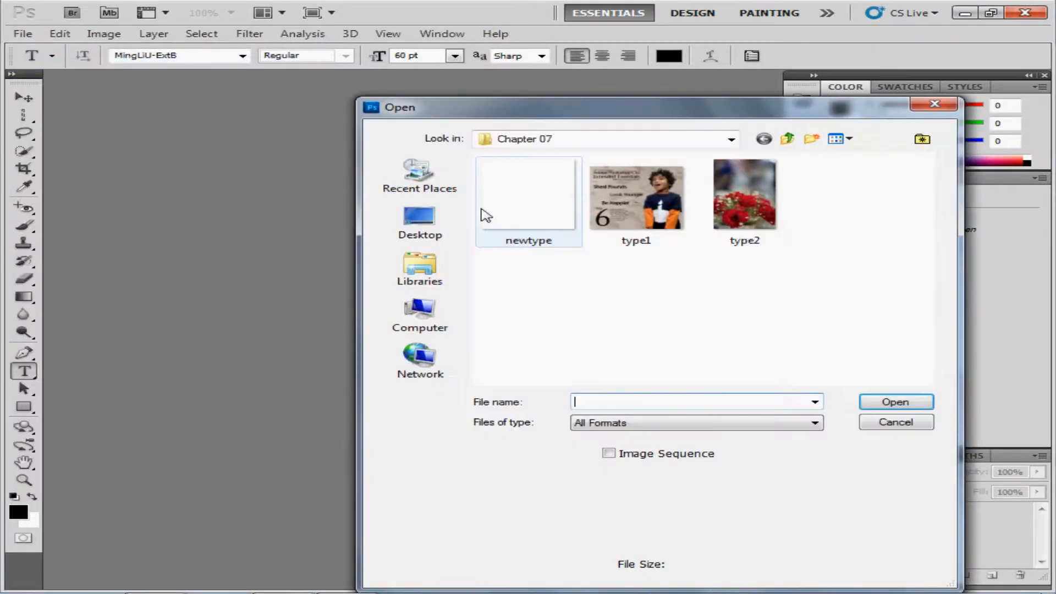
double_click(502, 206)
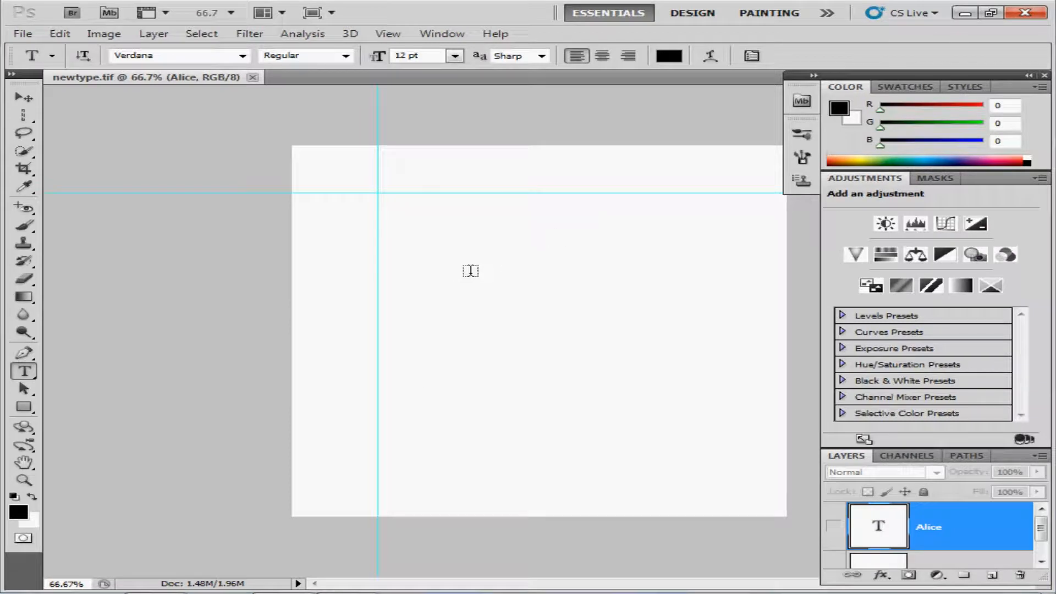
Set the type size to 60 pt
mouse_move(1041, 532)
mouse_down()
mouse_move(1041, 547)
mouse_move(1042, 530)
mouse_up()
drag(1041, 530, 1040, 548)
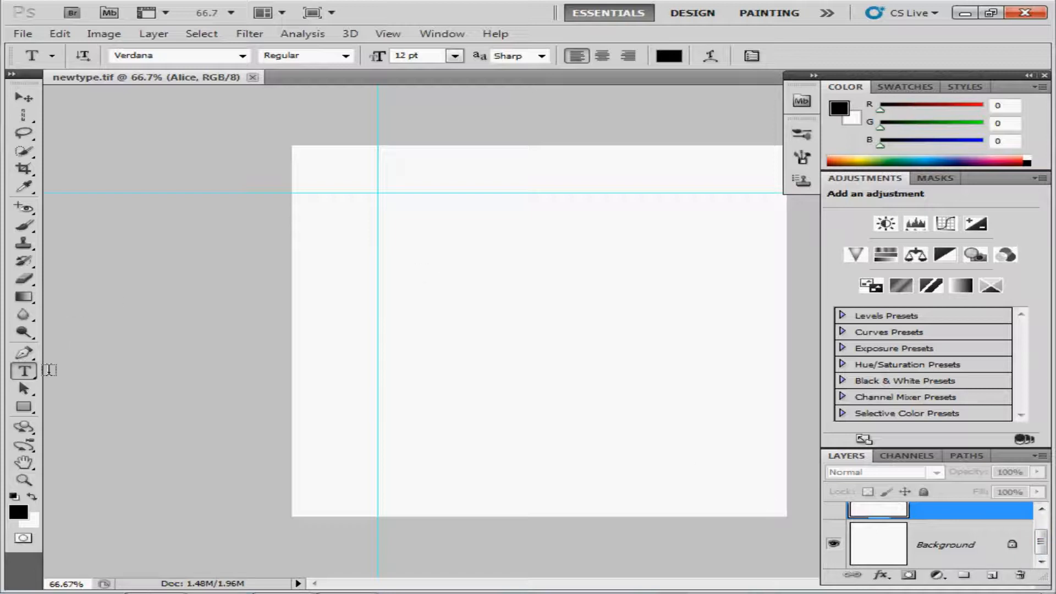
click(242, 56)
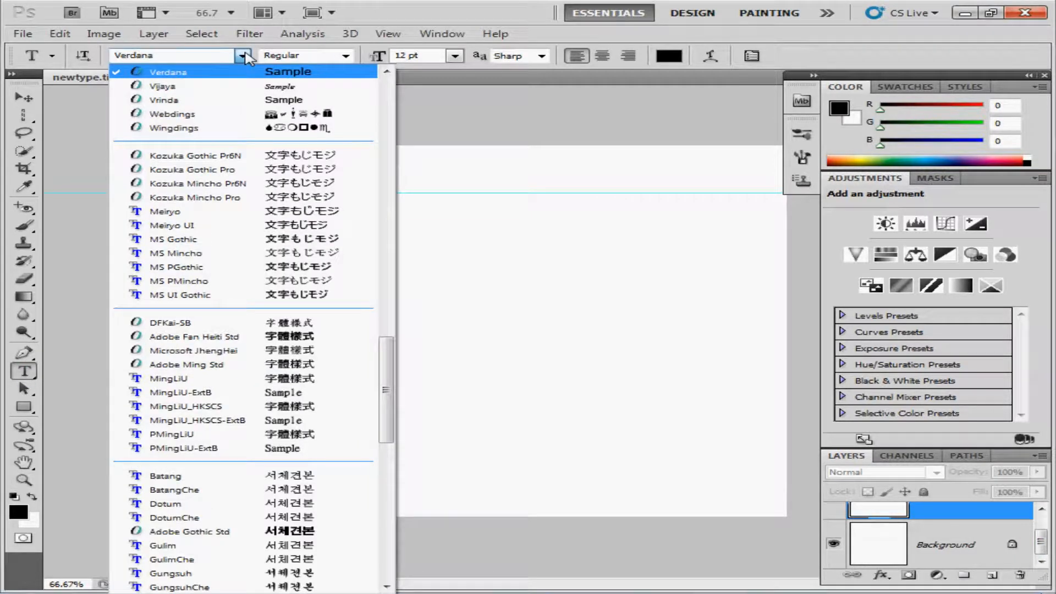
click(346, 55)
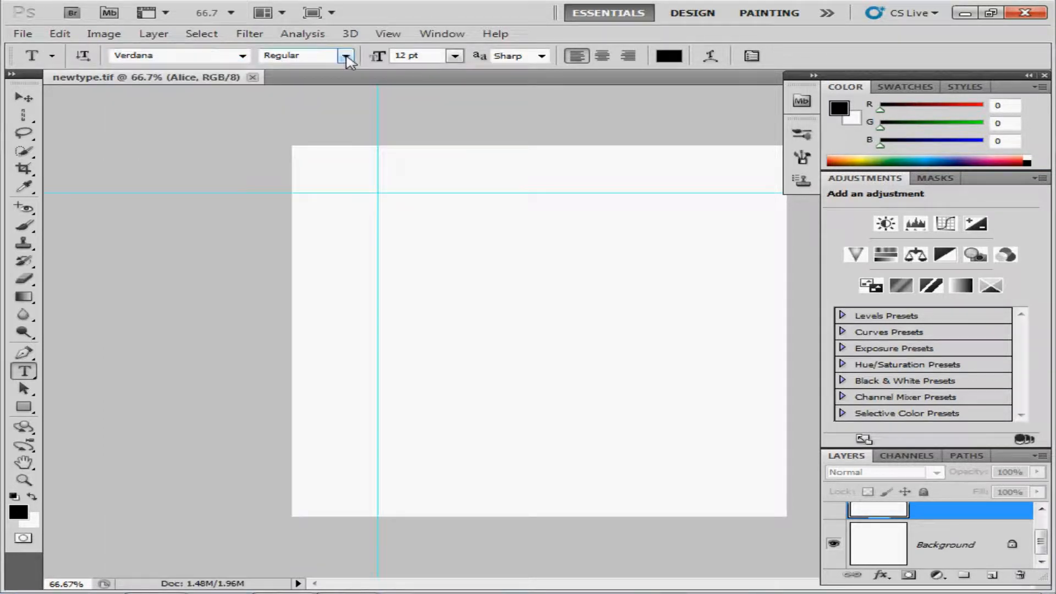
click(346, 55)
click(455, 56)
click(455, 56)
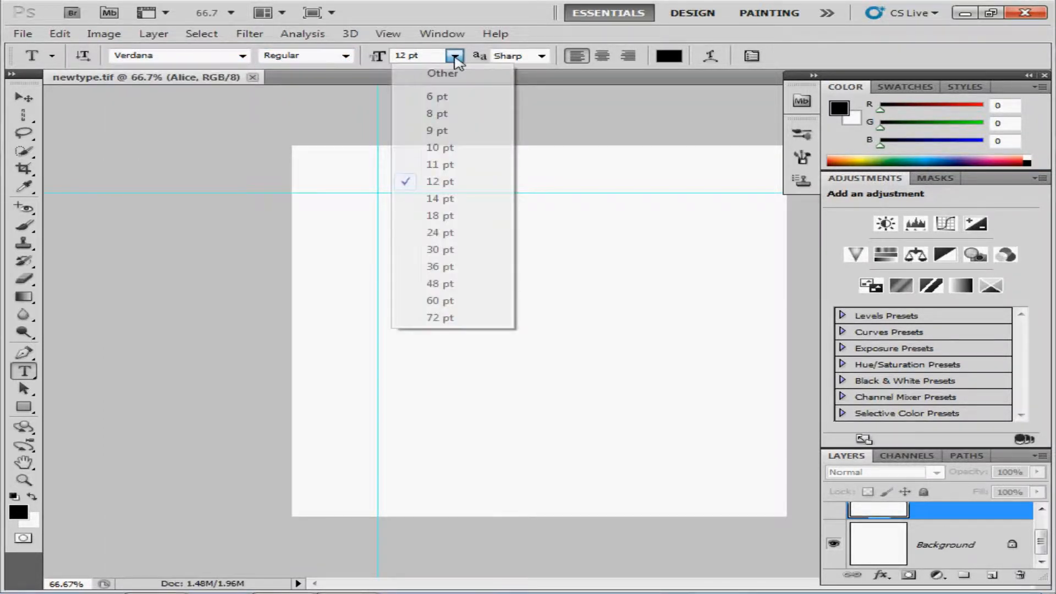
click(440, 301)
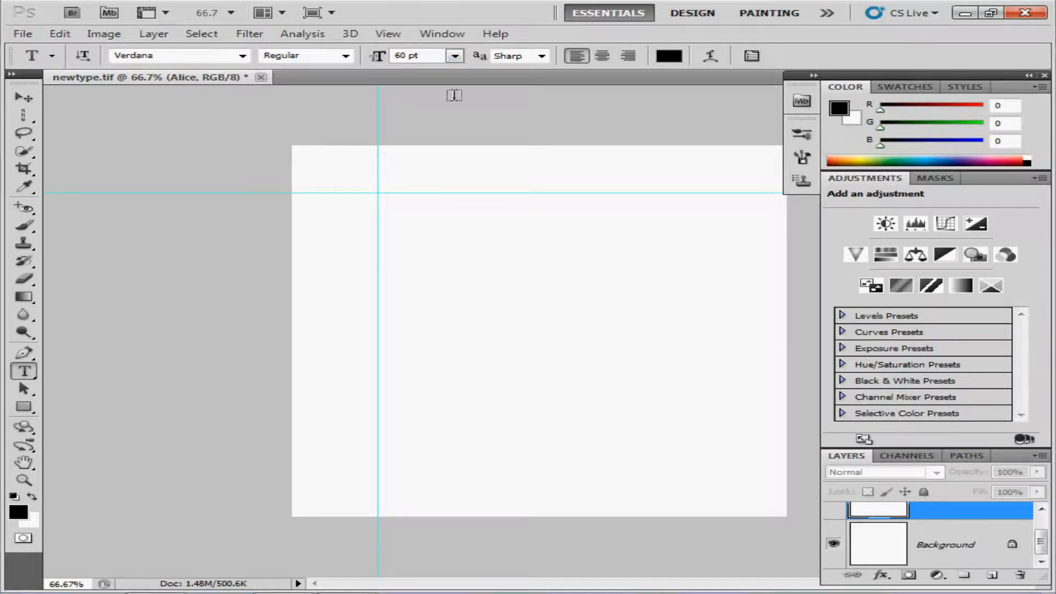
Add the point text "Edusoft" in the upper middle of the canvas and commit it
click(425, 255)
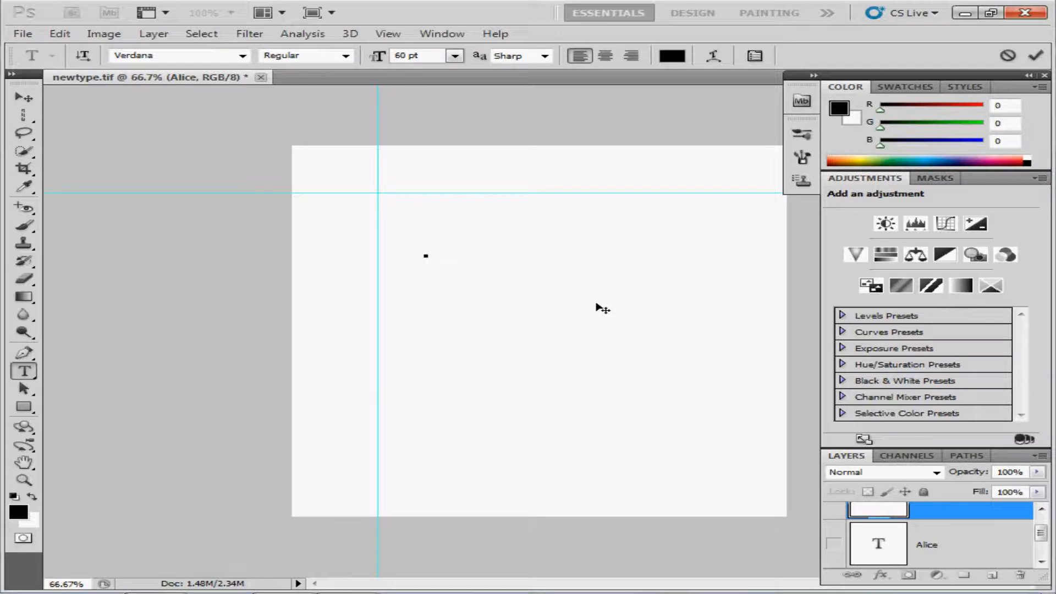
text(Eso)
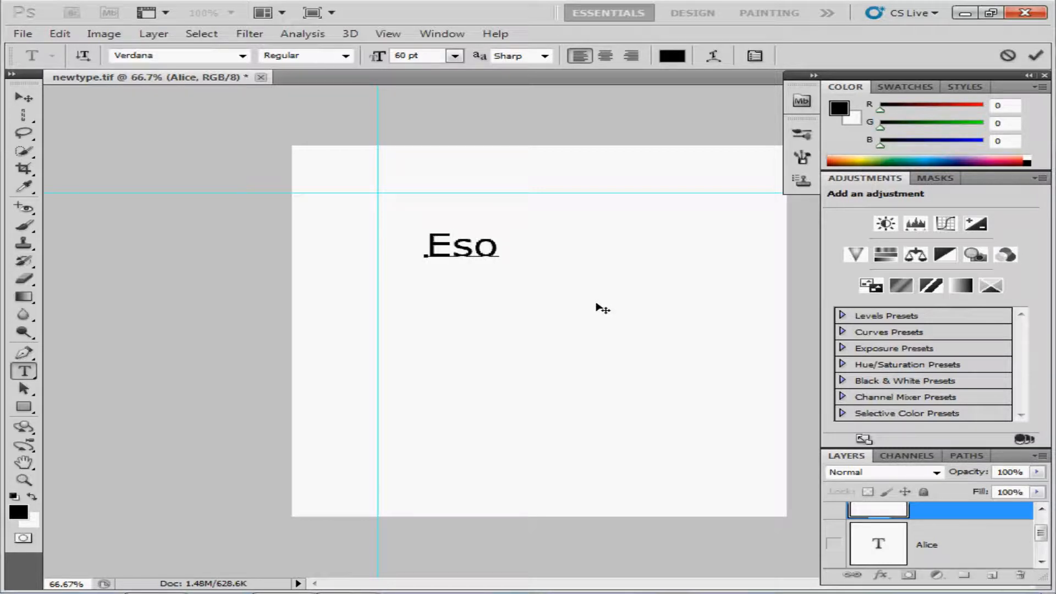
key(BackSpace)
text(d)
key(BackSpace)
key(BackSpace)
text(d)
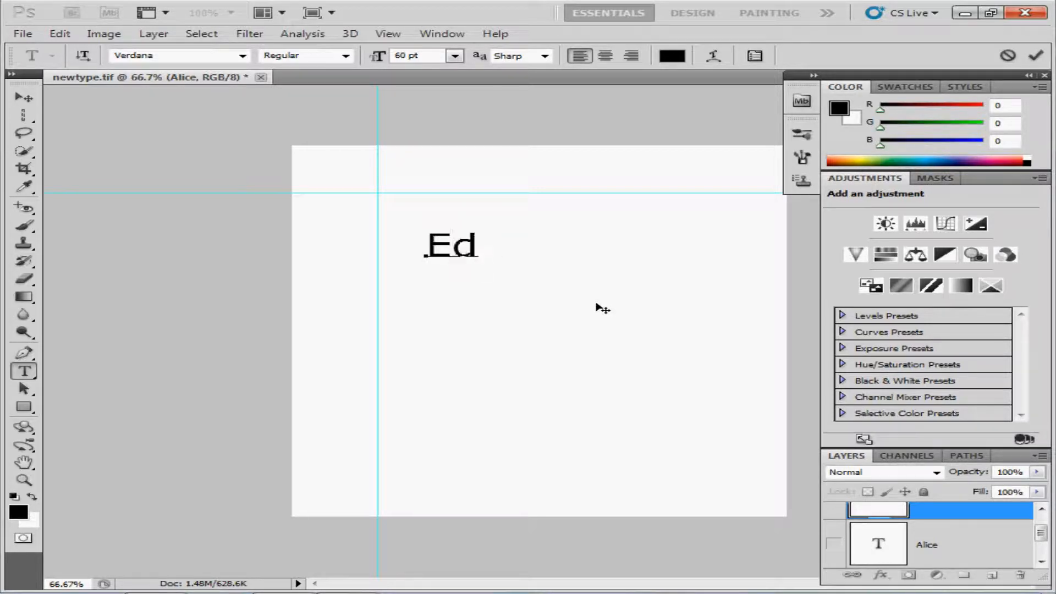
text(usoft)
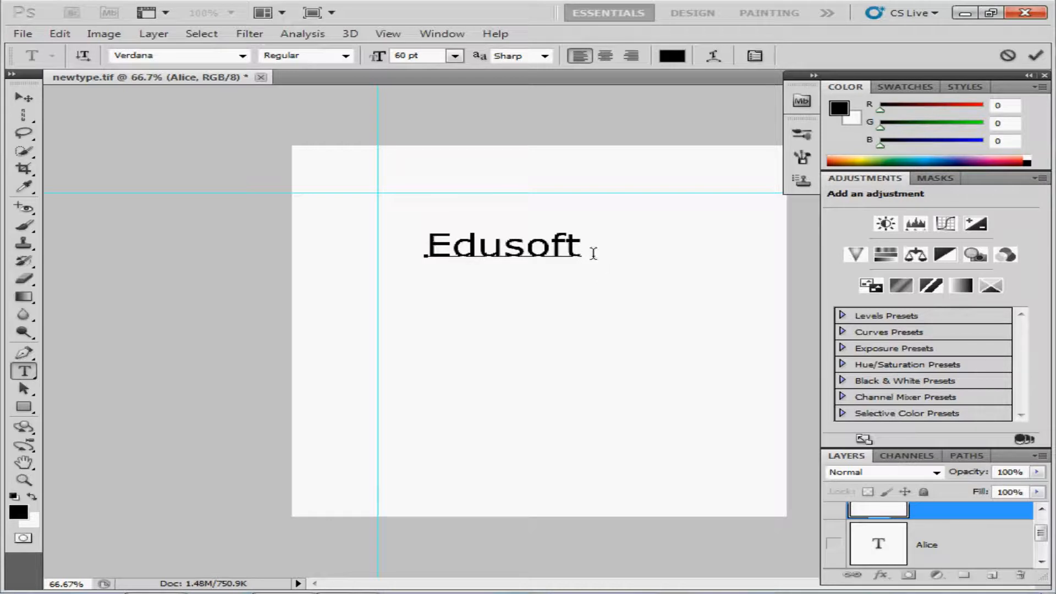
click(1036, 56)
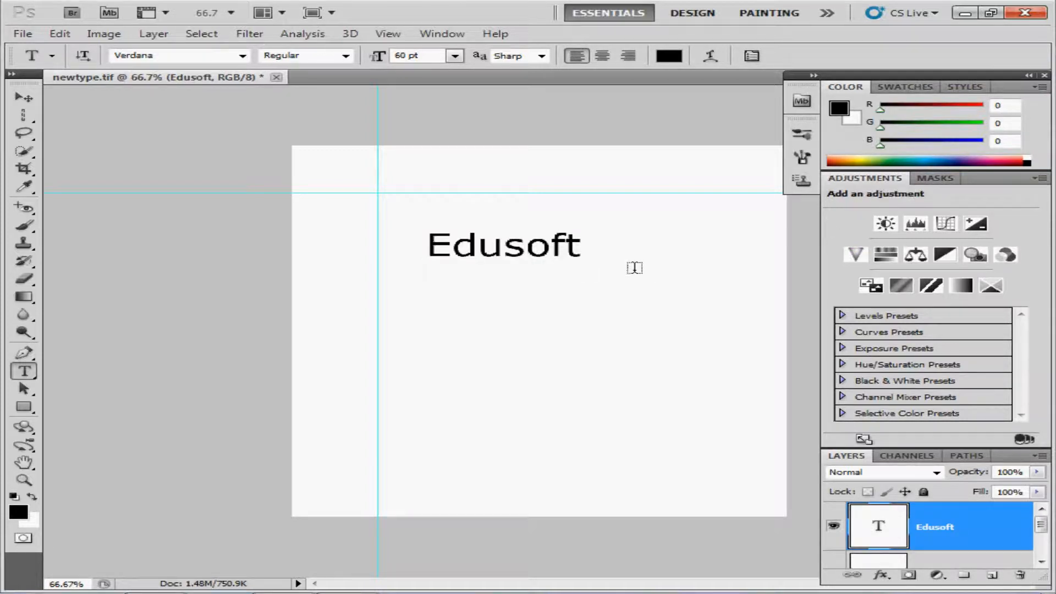
Reopen the Edusoft text for editing and move it diagonally down and right, just past the canvas center
click(578, 247)
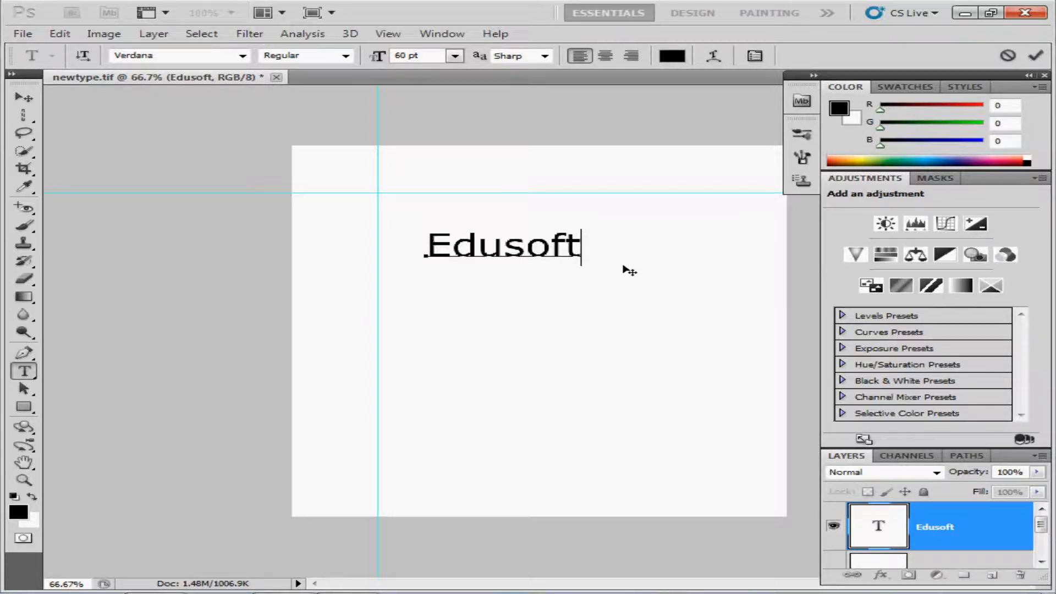
text(df)
key(BackSpace)
key(BackSpace)
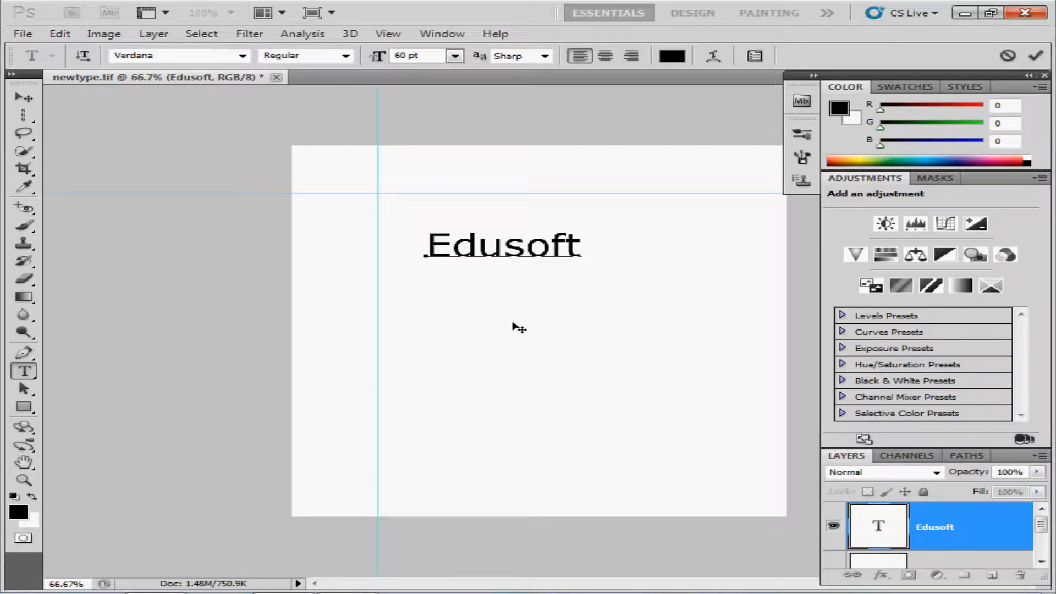
key(ctrl)
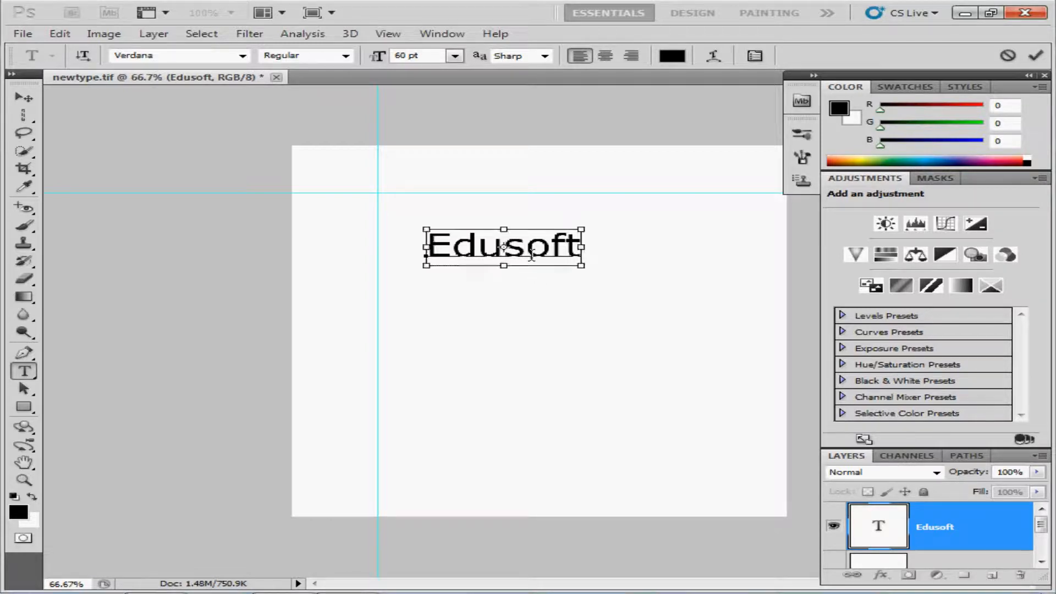
drag(533, 256, 619, 330)
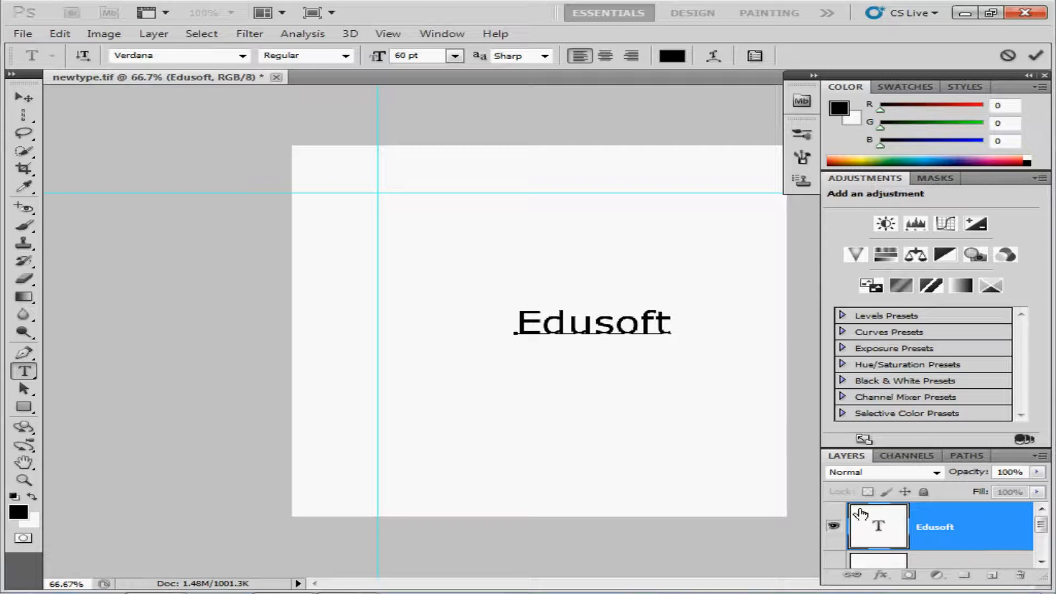
Toggle the Edusoft layer's visibility off and on, and delete the layer
mouse_move(1044, 528)
mouse_down()
mouse_move(1044, 553)
mouse_move(1044, 526)
mouse_up()
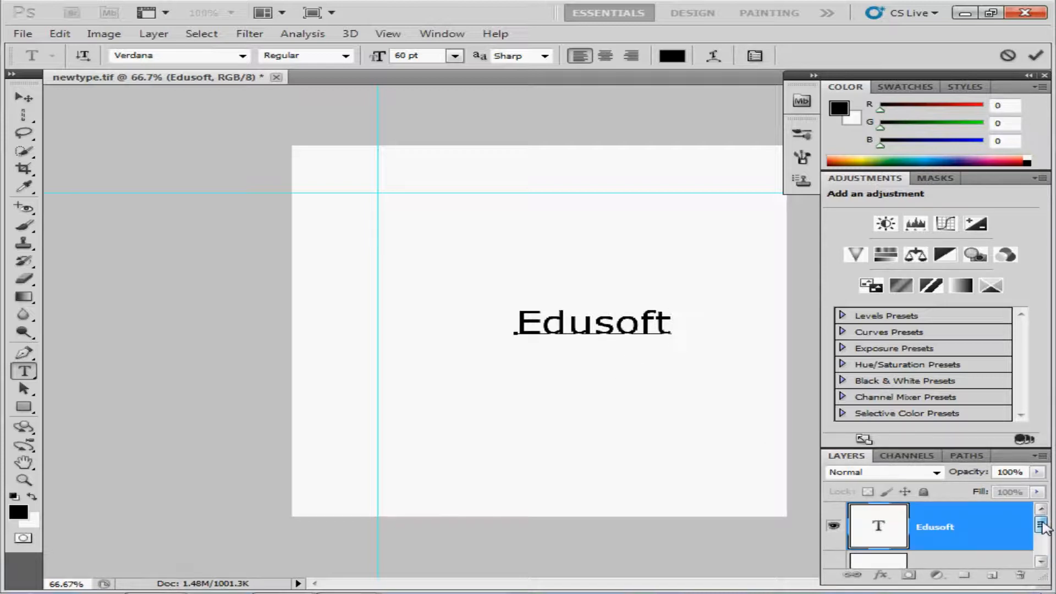
click(835, 528)
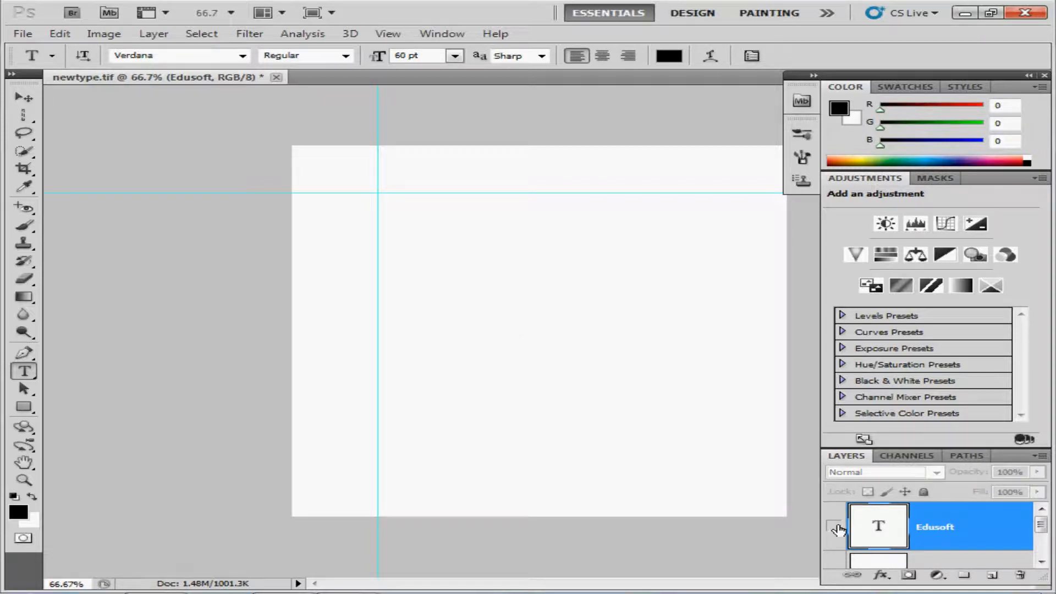
click(836, 528)
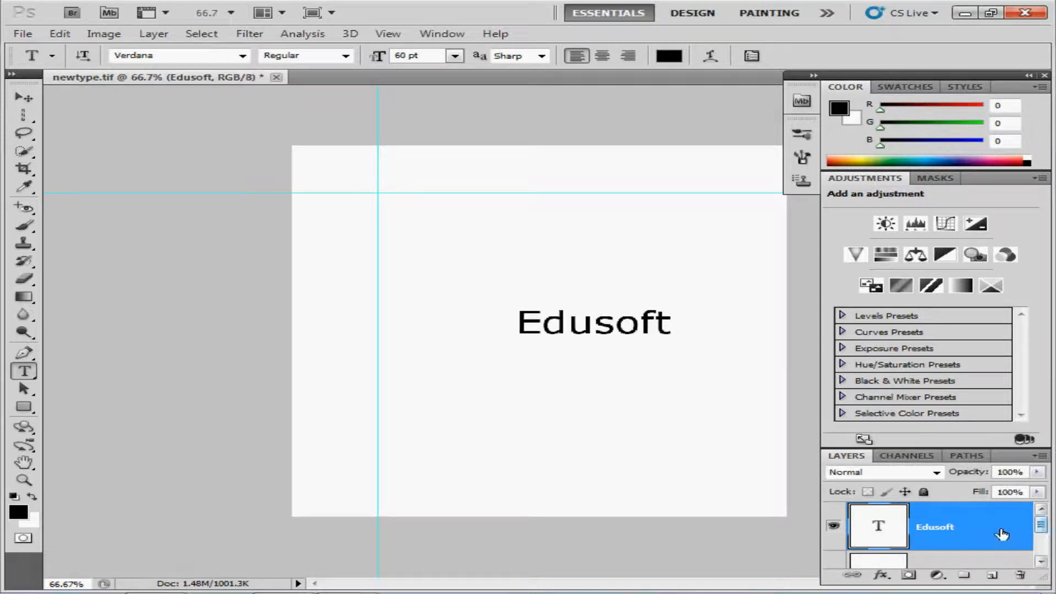
click(1021, 576)
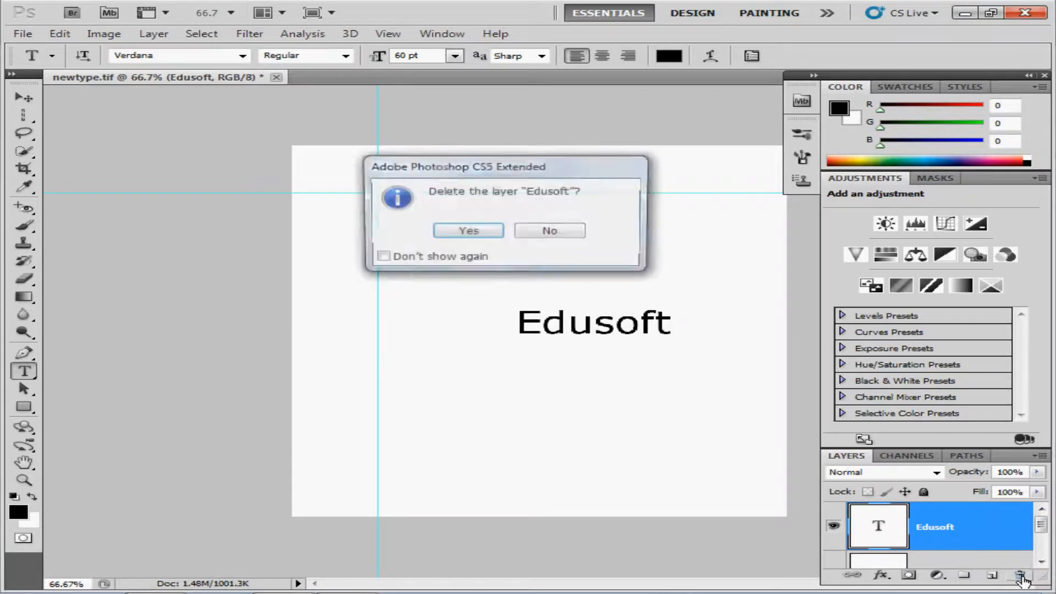
click(467, 232)
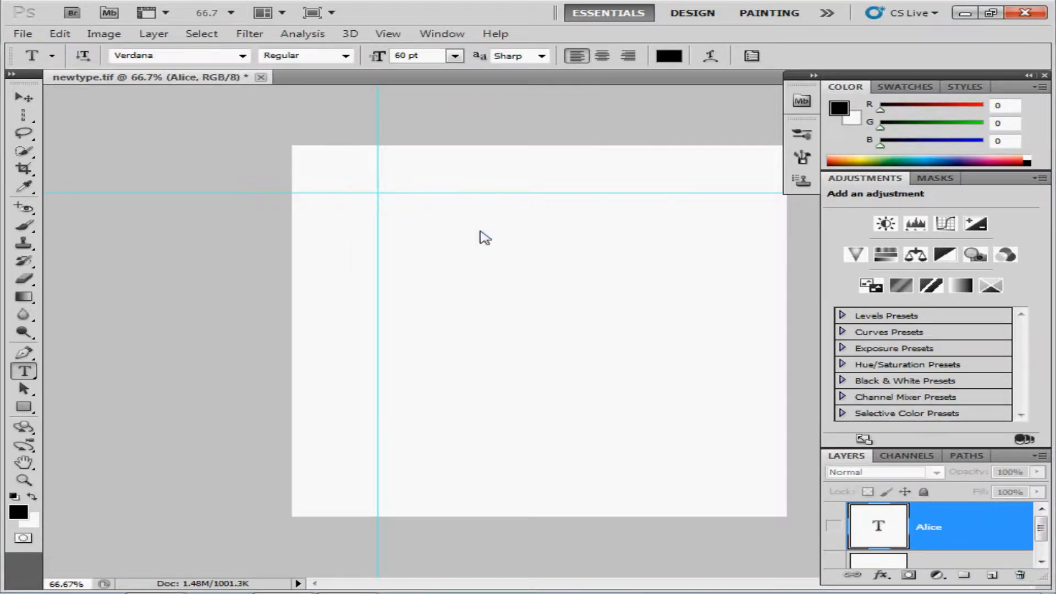
Show the Alice text layer to inspect its paragraph text box, and hide it again
click(835, 528)
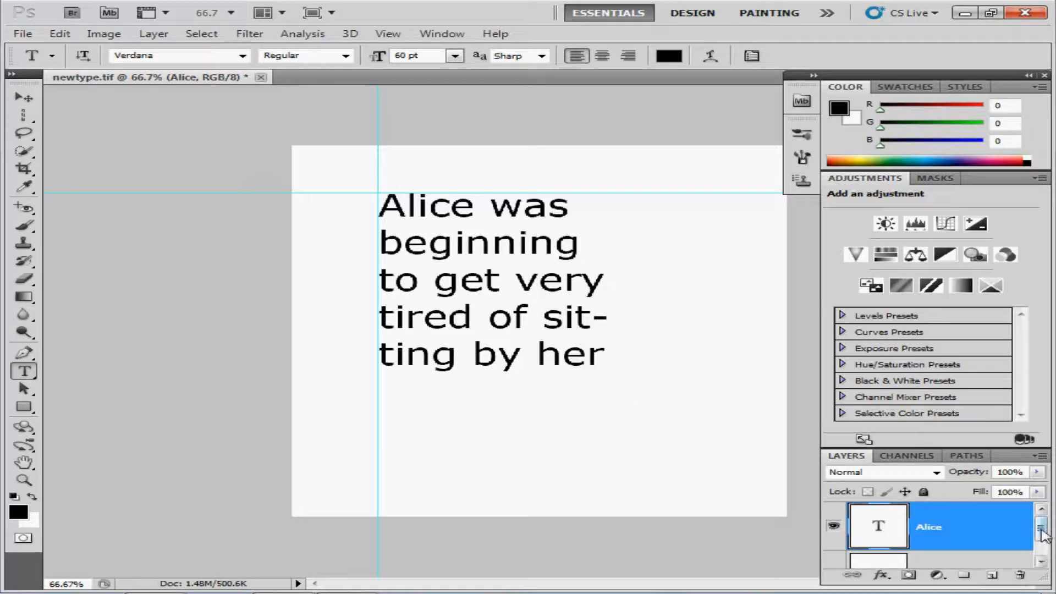
mouse_move(1042, 532)
mouse_down()
mouse_move(1042, 549)
mouse_move(1042, 526)
mouse_up()
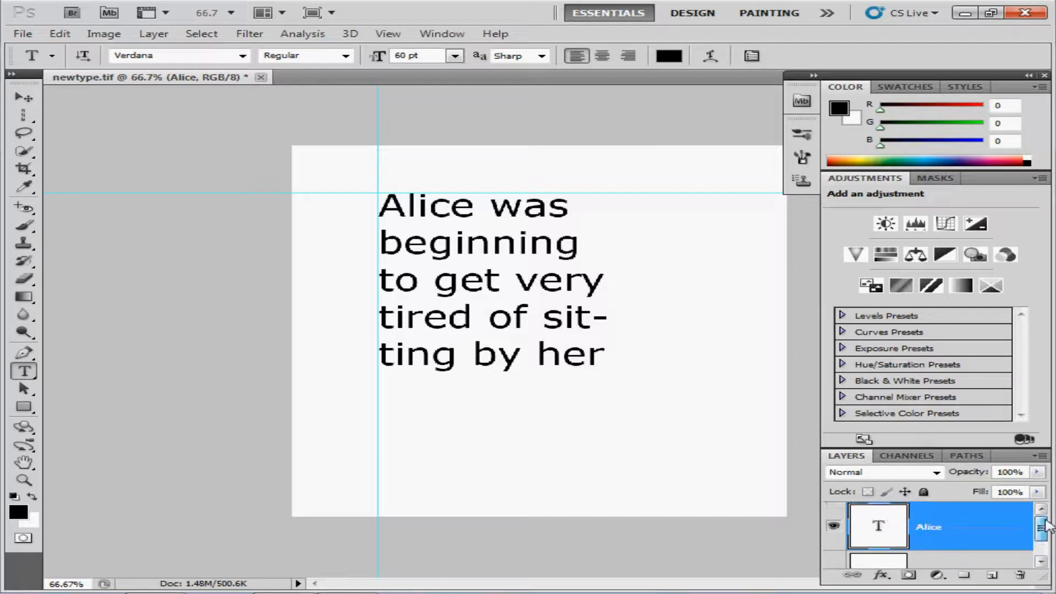
click(526, 337)
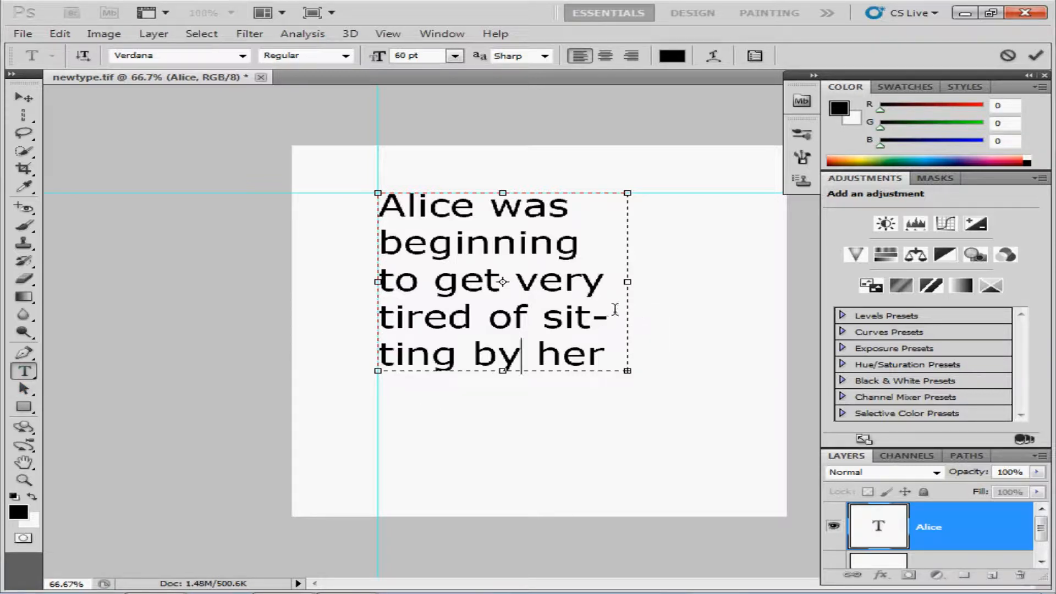
click(834, 528)
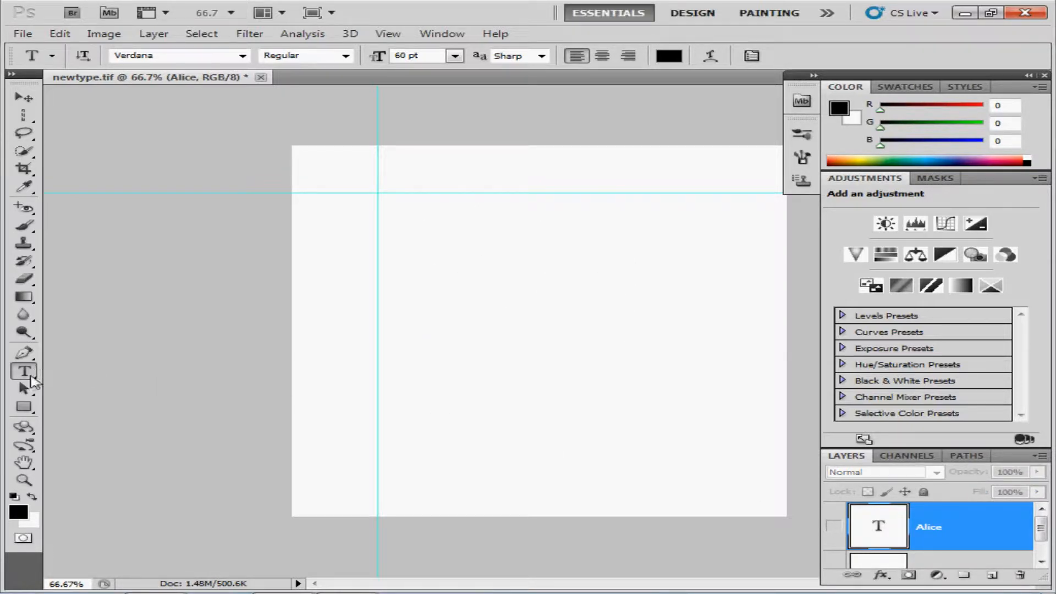
Try a paragraph text box with the filler text "dfgdfgdfgdfgdfgdf" in the middle of the canvas, and discard it
drag(416, 286, 632, 396)
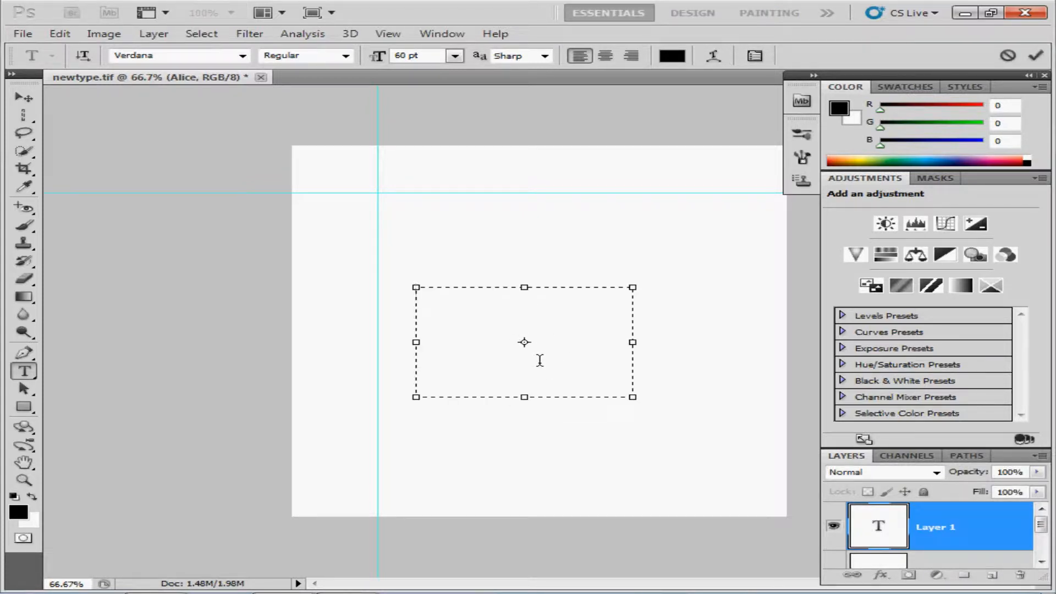
text(dfgdfgdf-gdfgdf)
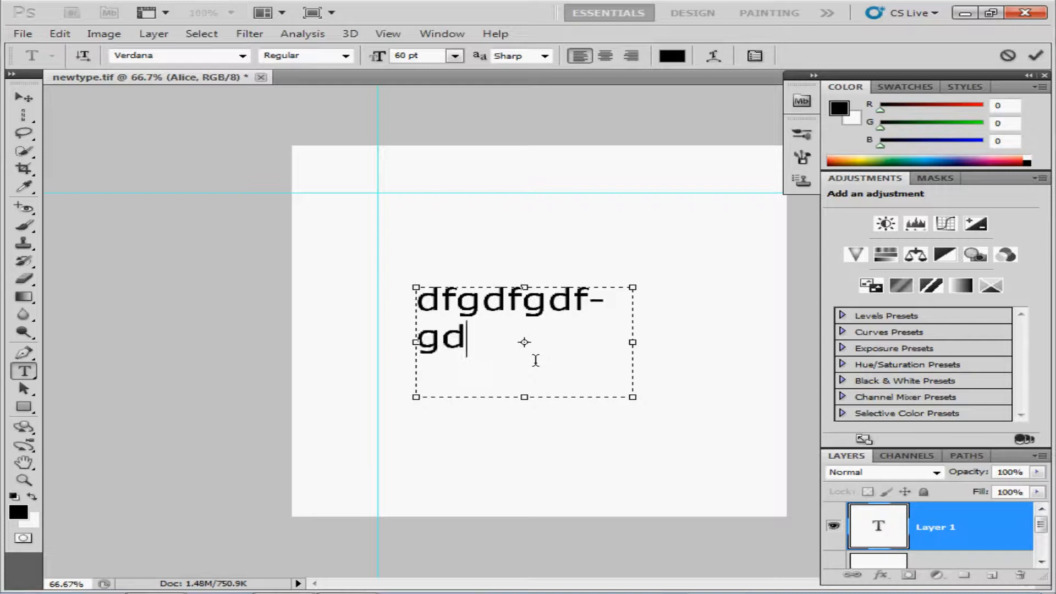
text(gdfgdf)
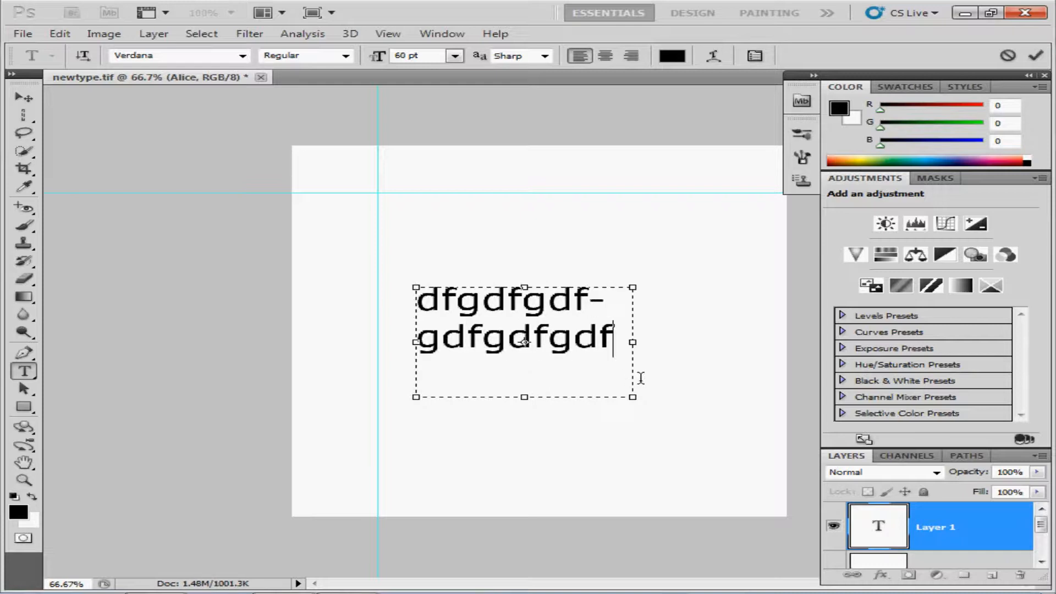
key(Escape)
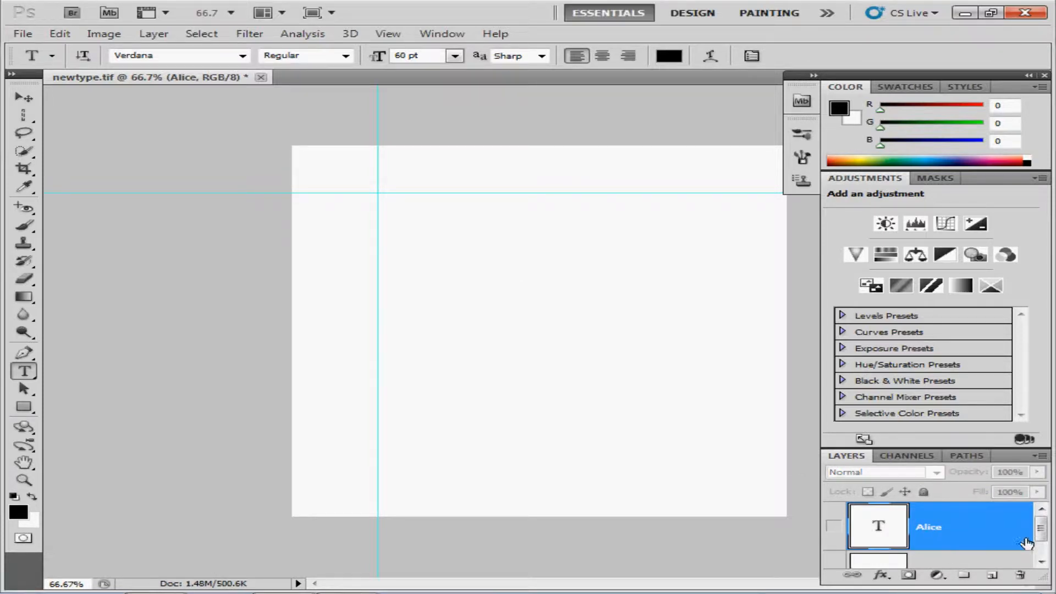
Show the Alice layer and enlarge its paragraph text box toward the lower-right corner of the canvas
mouse_move(1039, 536)
mouse_down()
mouse_move(1039, 551)
mouse_move(1046, 523)
mouse_up()
click(834, 529)
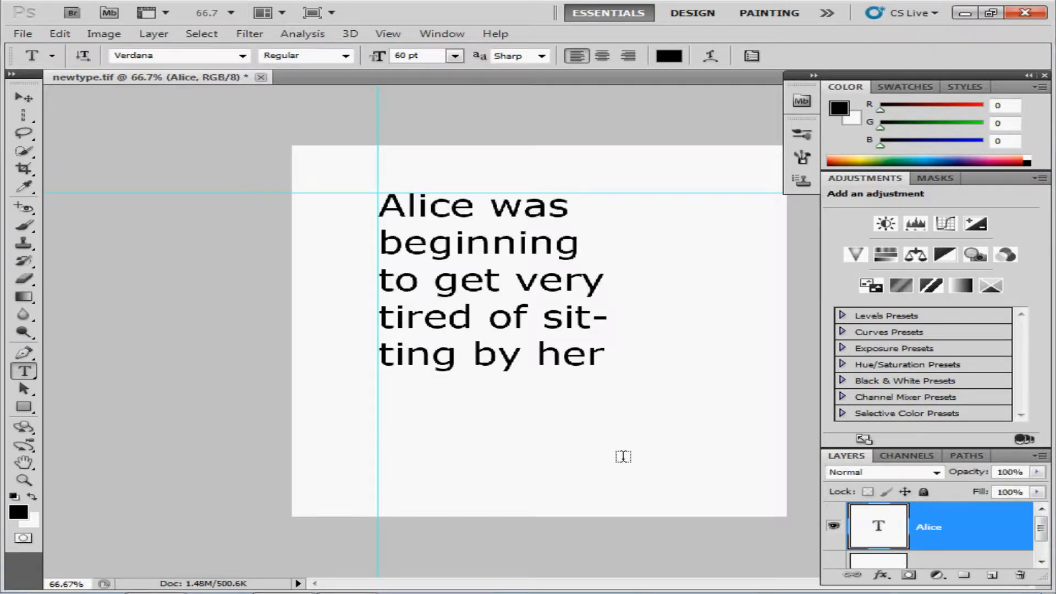
click(524, 328)
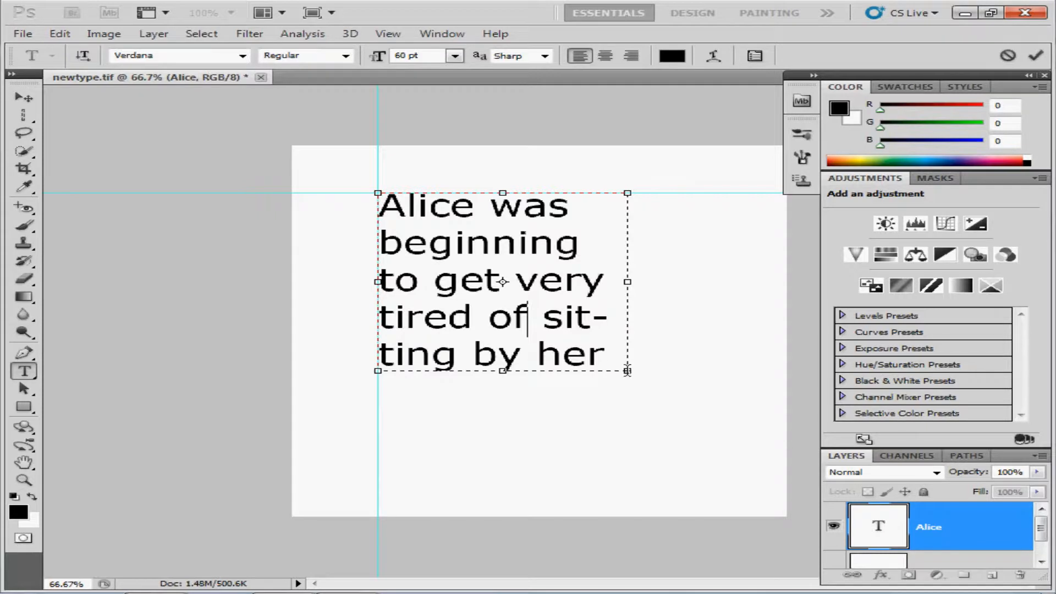
drag(628, 373, 725, 468)
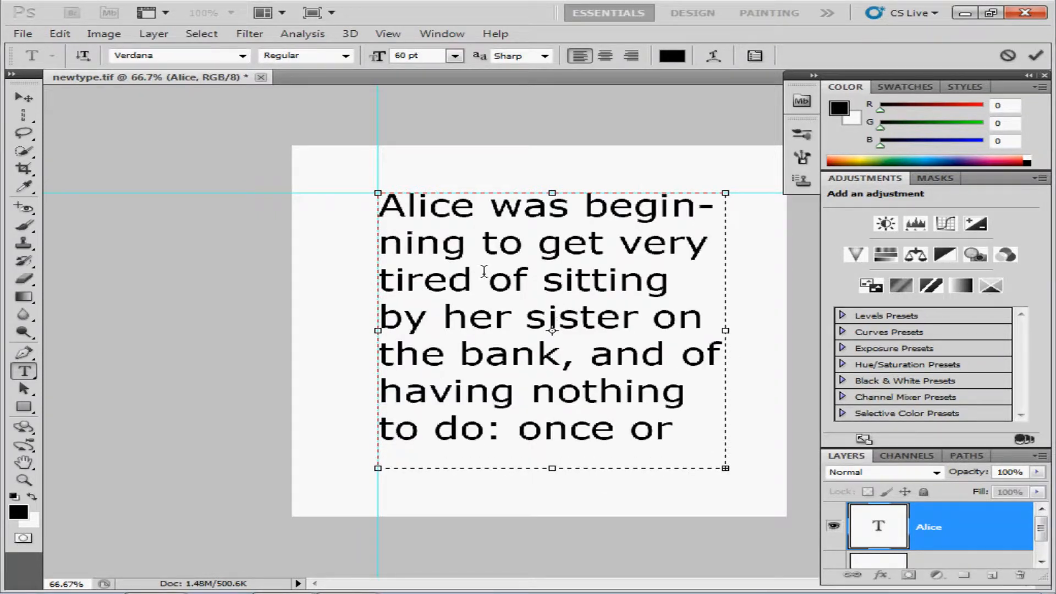
Select all the text in the Alice paragraph and set its font size to 12 pt
click(454, 55)
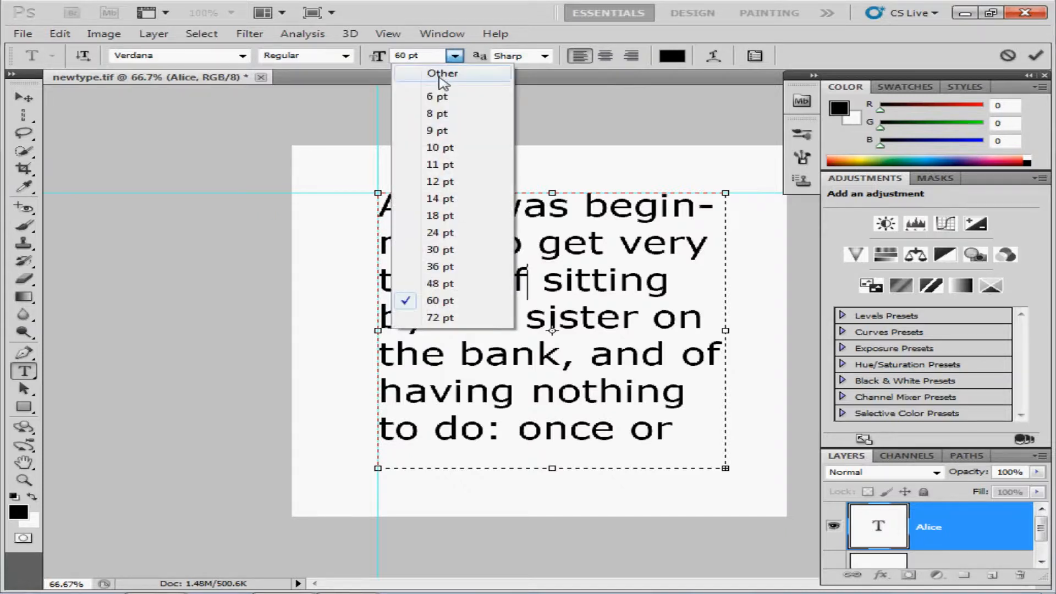
click(448, 132)
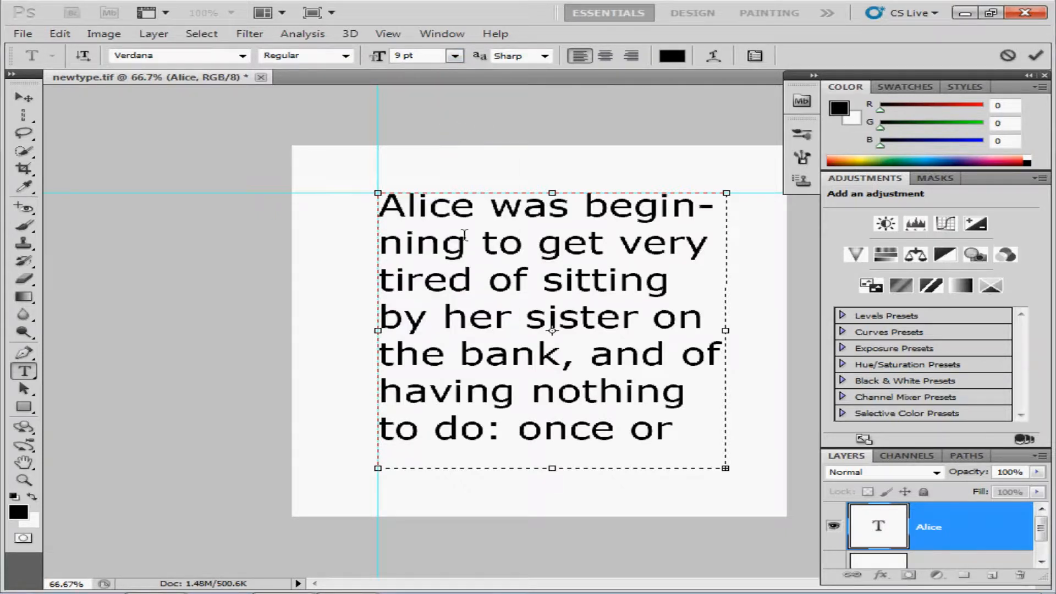
key(ctrl+a)
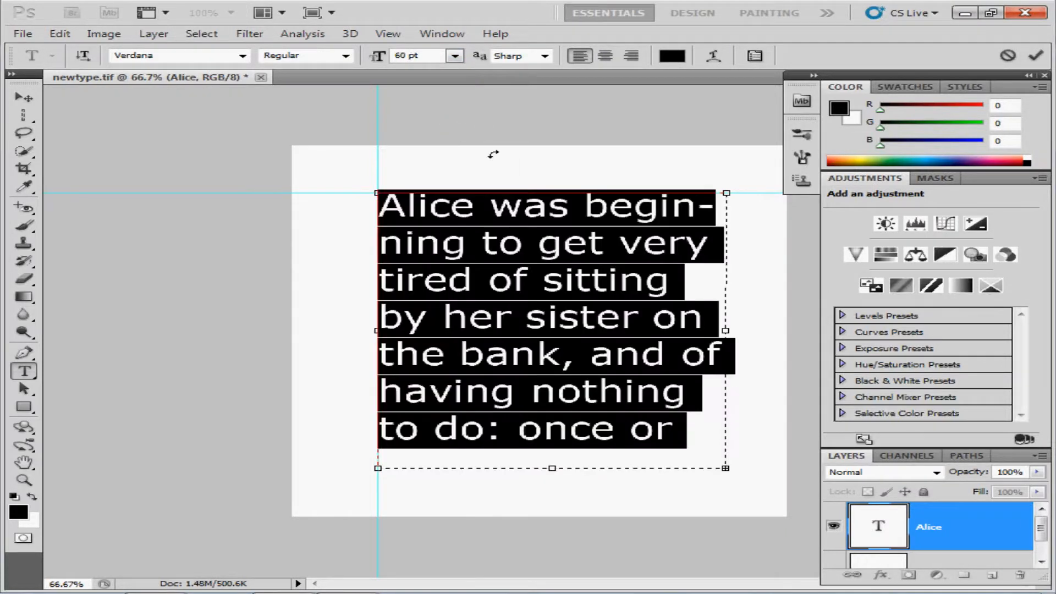
click(454, 56)
click(446, 182)
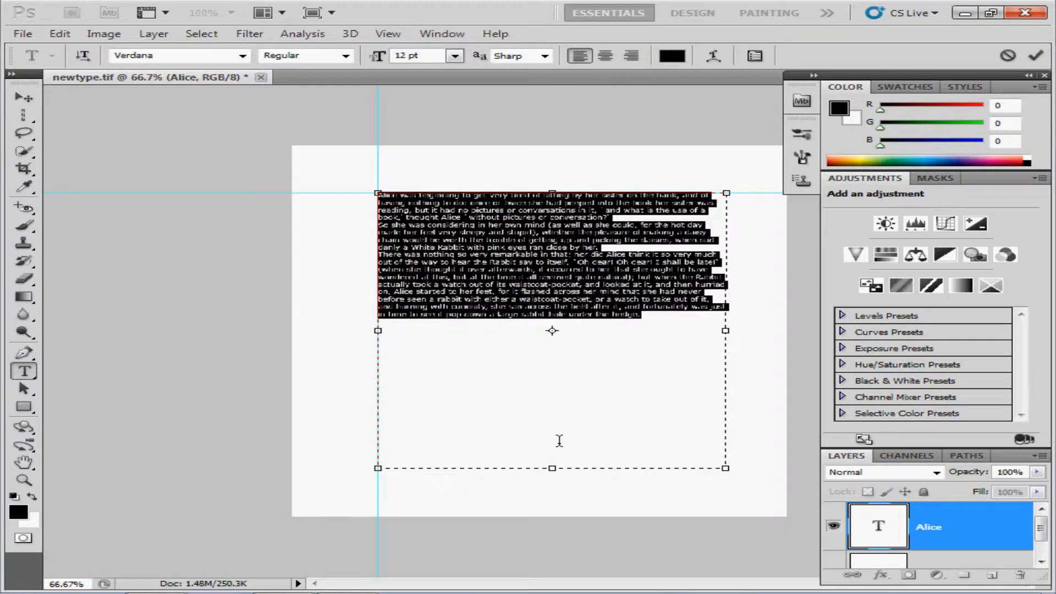
Shorten the Alice text box to just below its last line, and toggle the layer's visibility off and on
drag(552, 471, 576, 334)
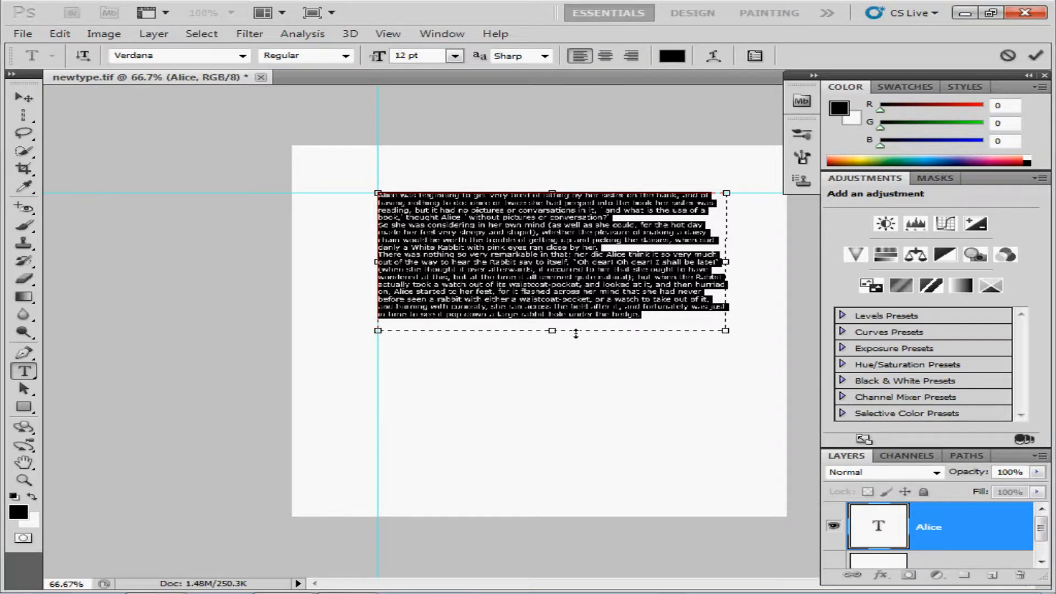
click(739, 326)
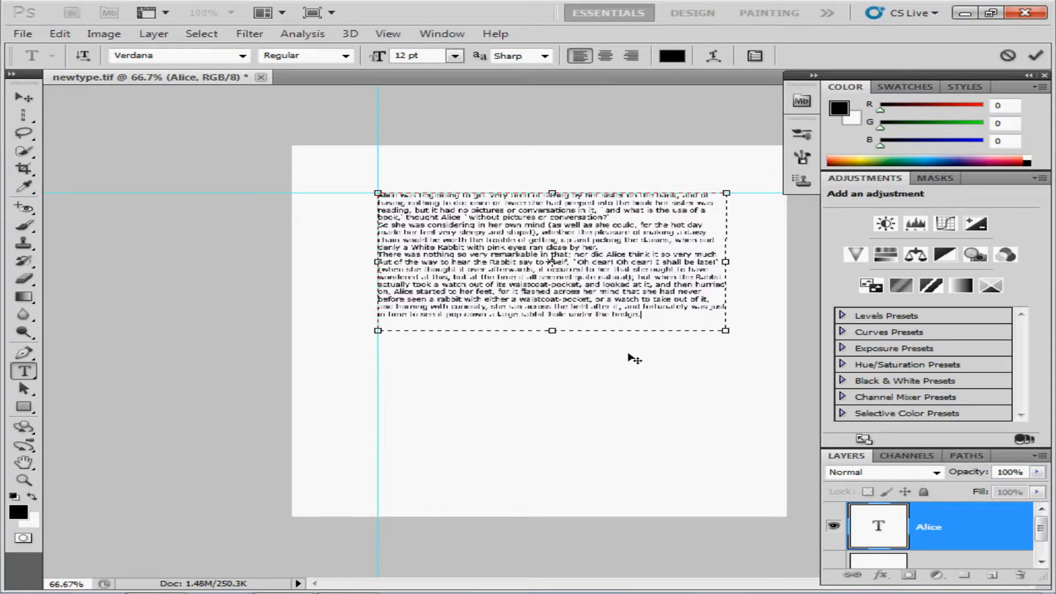
click(834, 526)
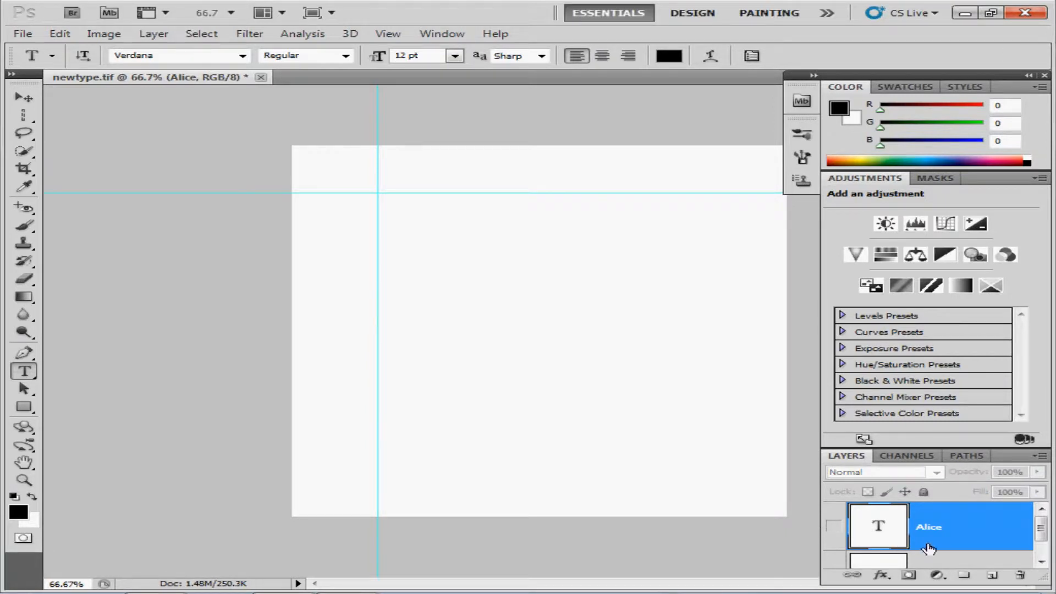
click(834, 526)
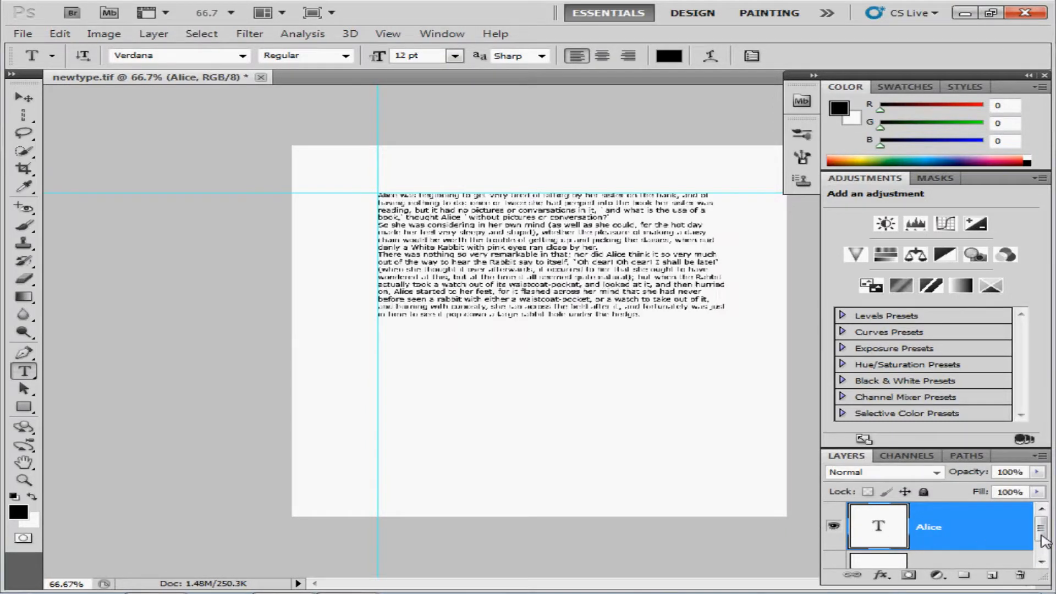
Create a 48 pt "Edusoft4u.com" selection below the Alice paragraph with the Horizontal Type Mask tool
drag(1041, 531, 1042, 547)
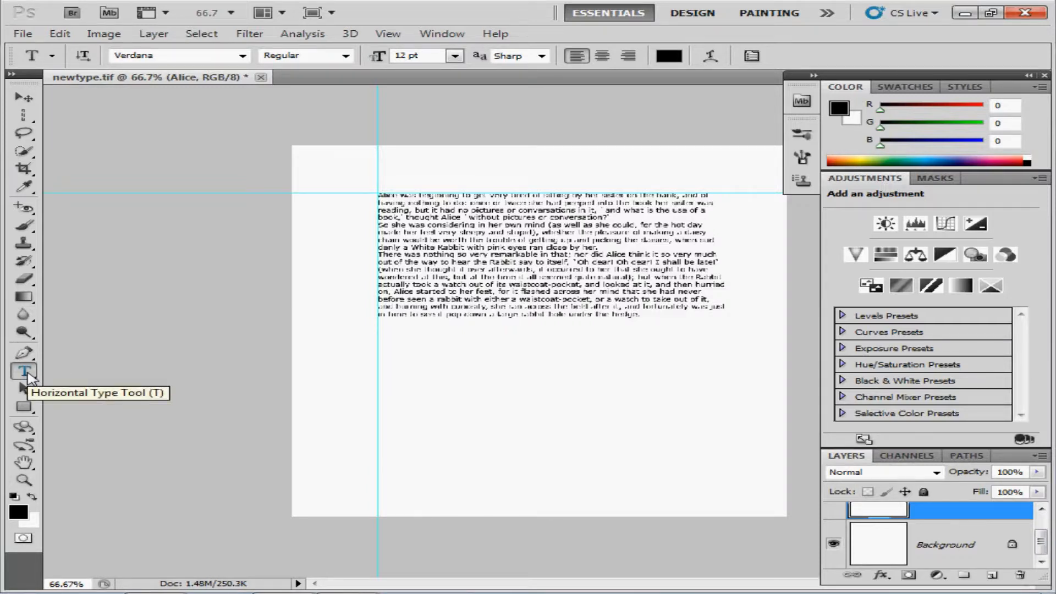
right_click(28, 373)
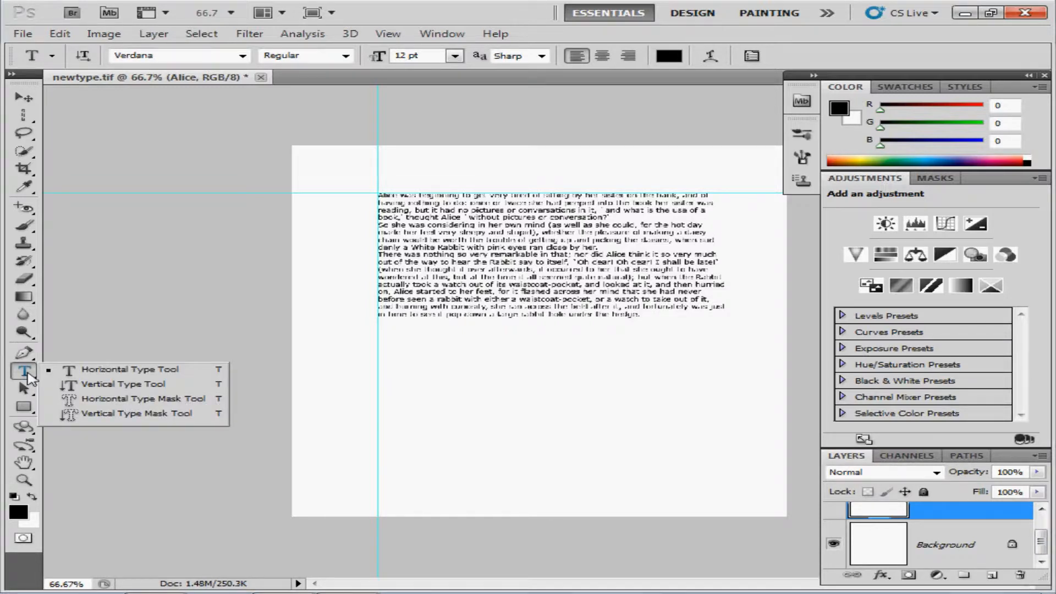
click(138, 406)
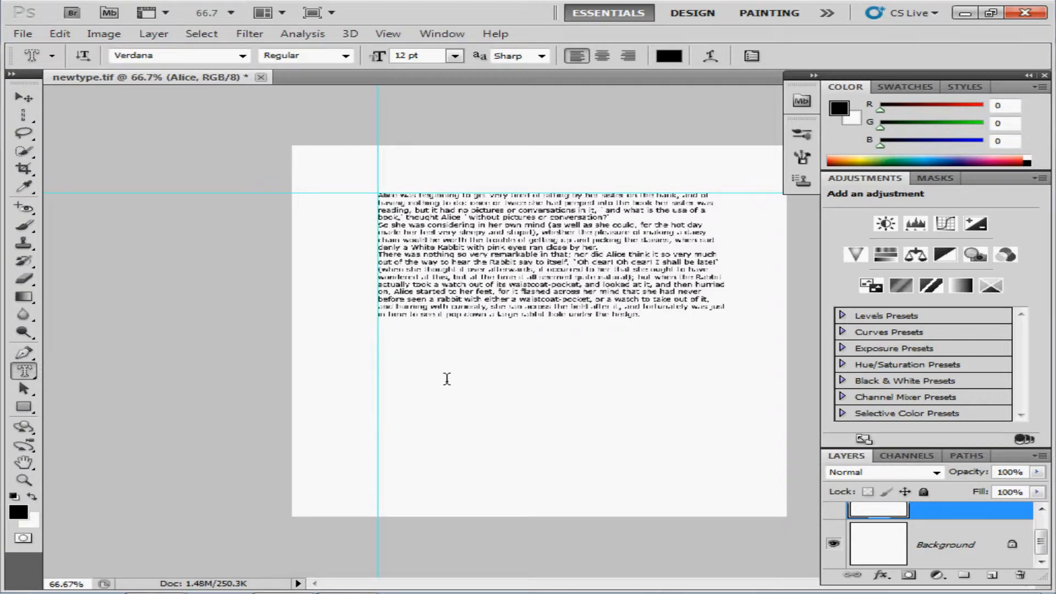
click(449, 377)
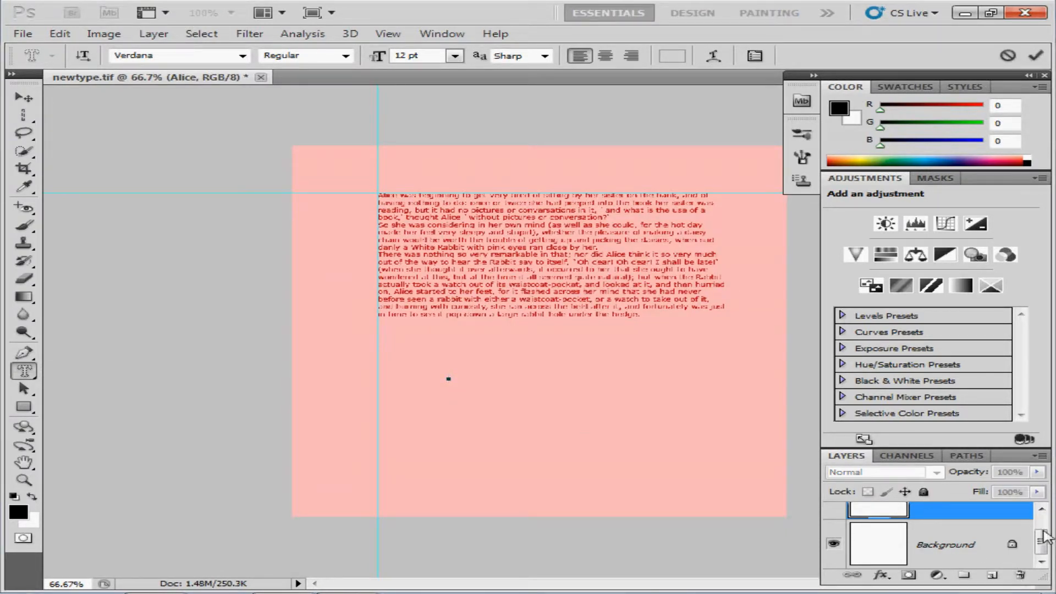
mouse_move(1041, 537)
mouse_down()
mouse_move(1043, 523)
mouse_move(1045, 551)
mouse_up()
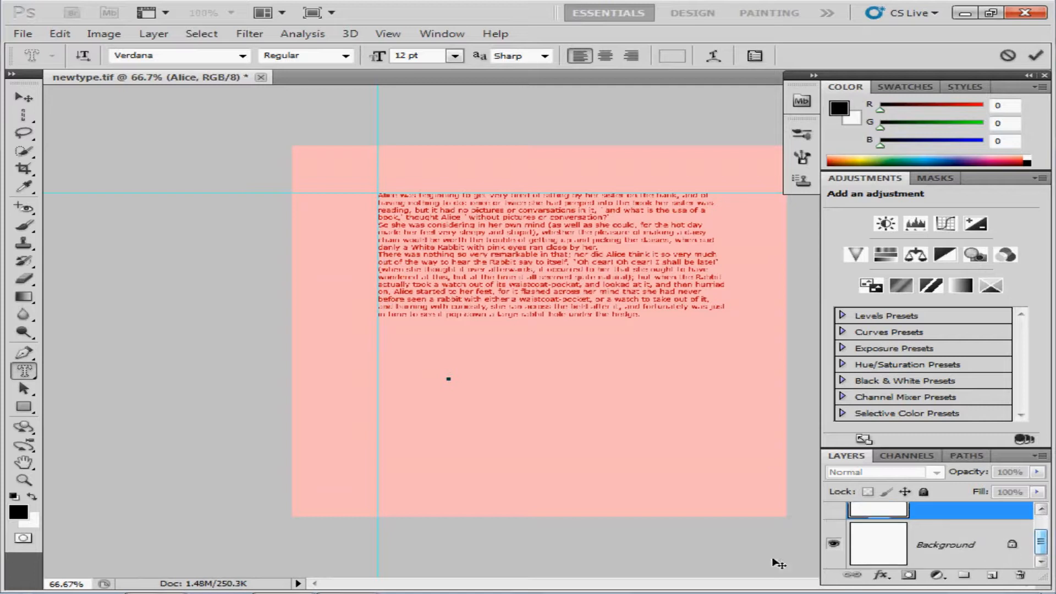
click(454, 56)
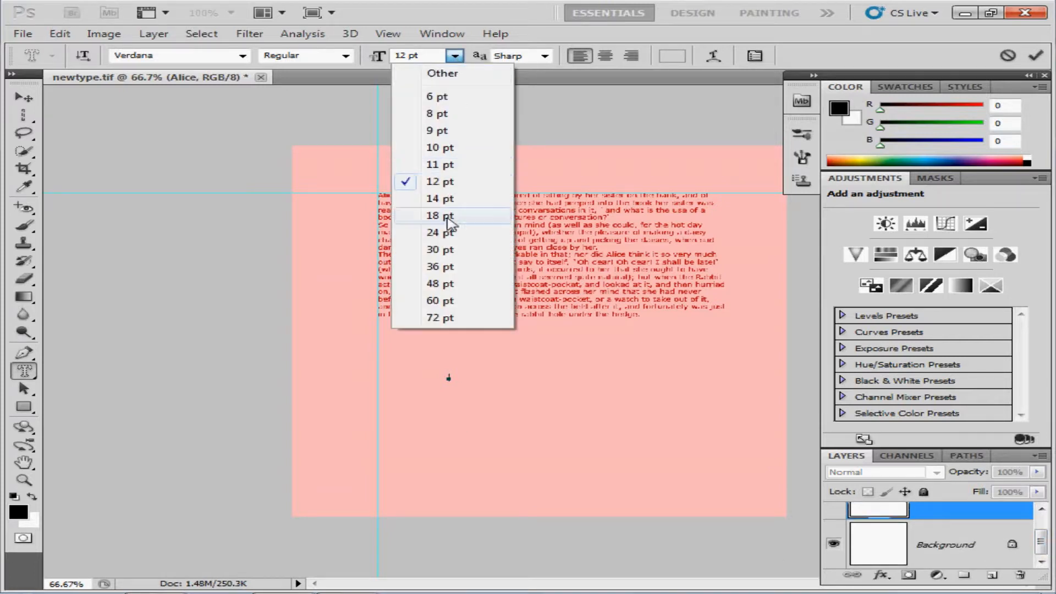
click(450, 284)
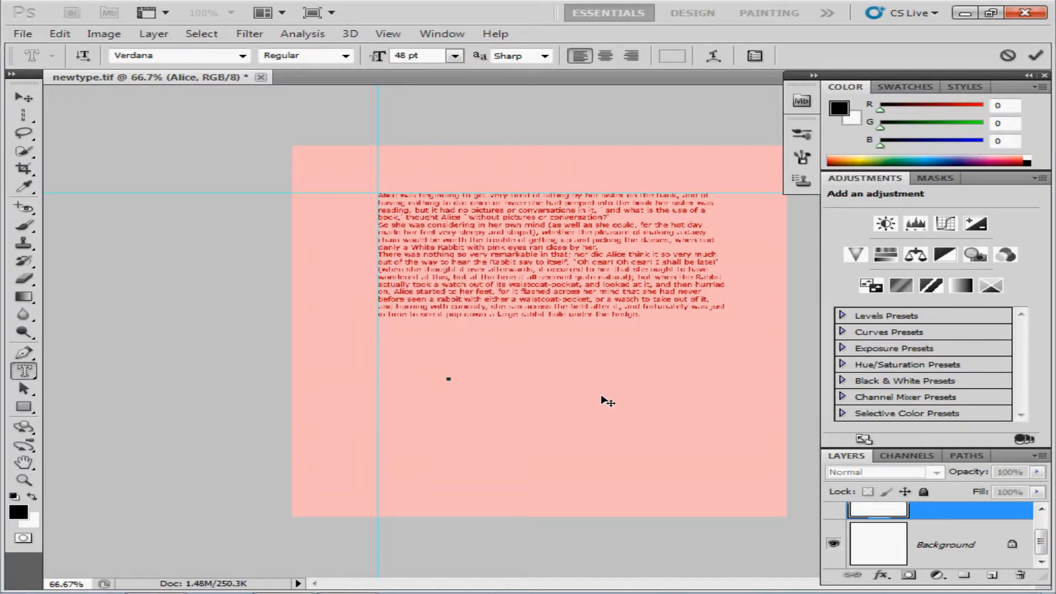
click(449, 379)
text(Edusoft4)
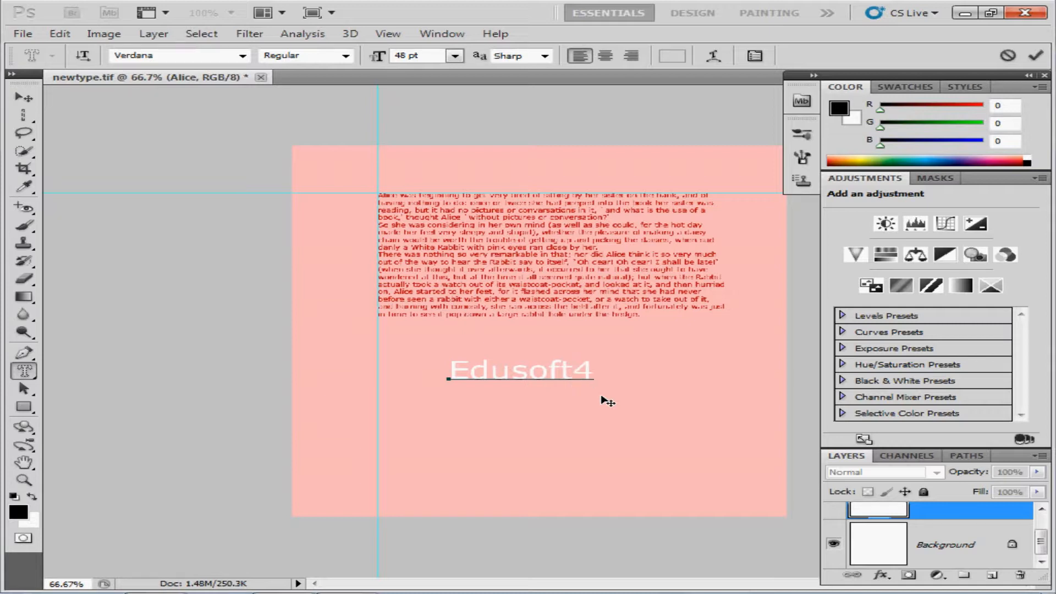
text(.com)
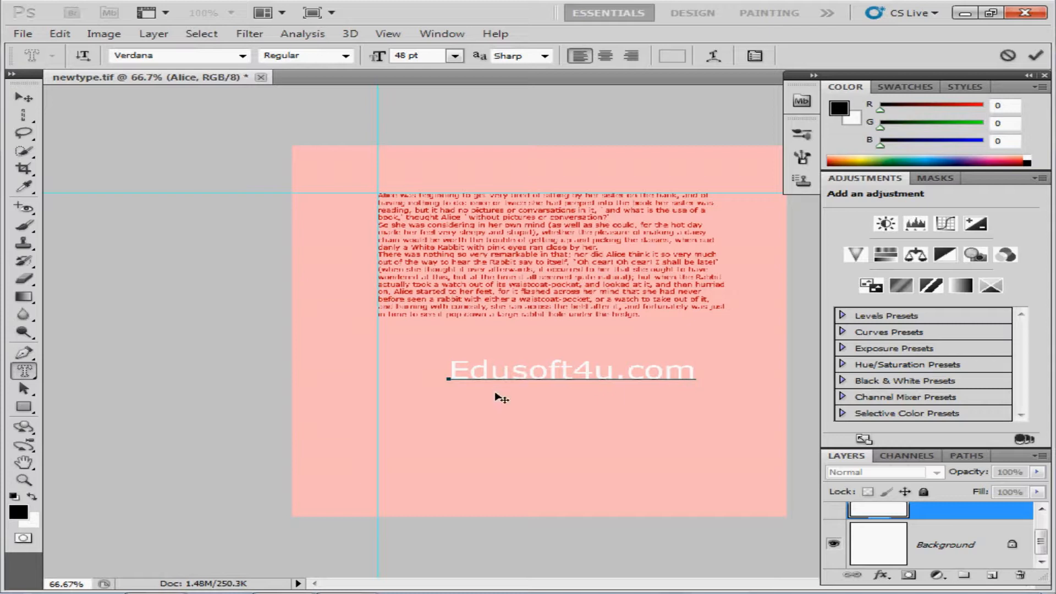
click(1034, 58)
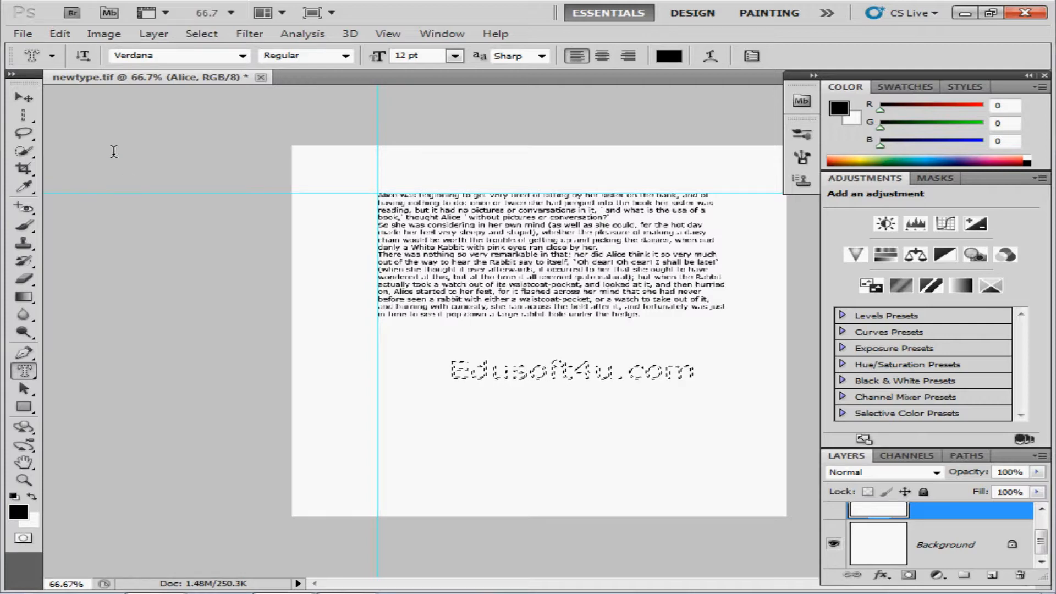
click(61, 35)
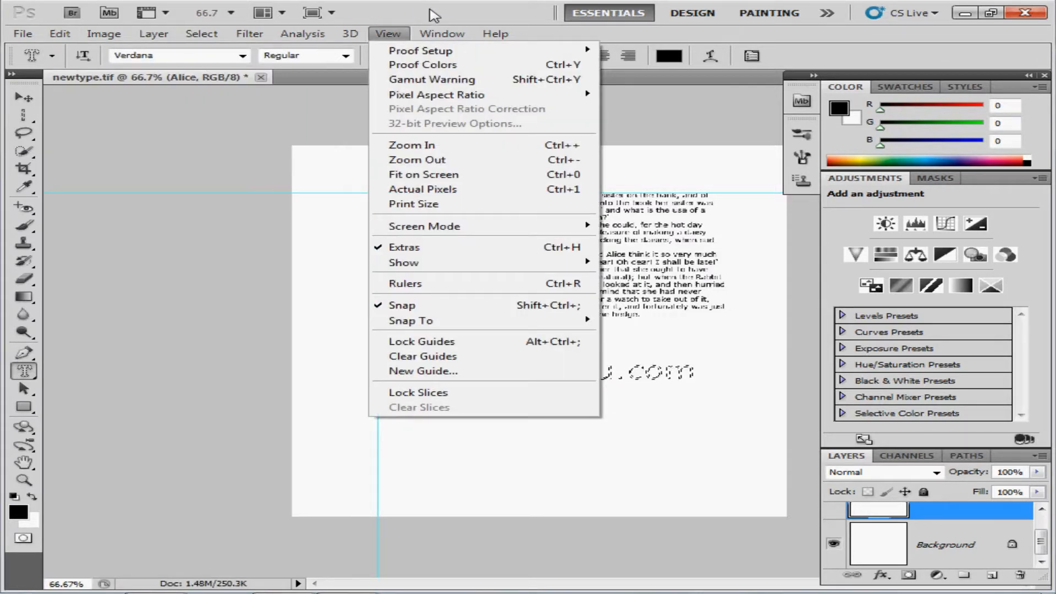
click(430, 11)
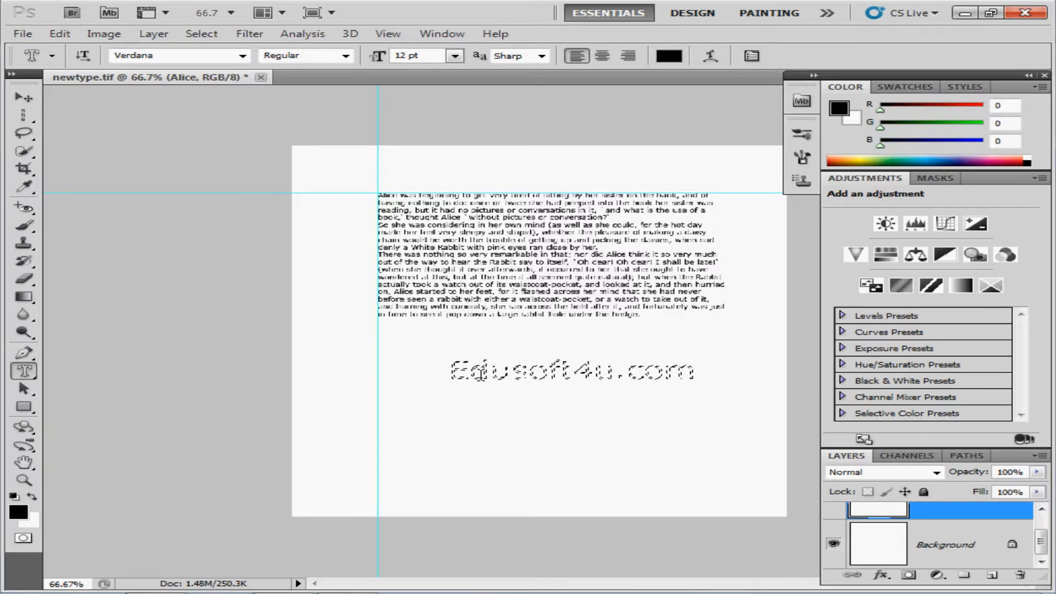
click(481, 374)
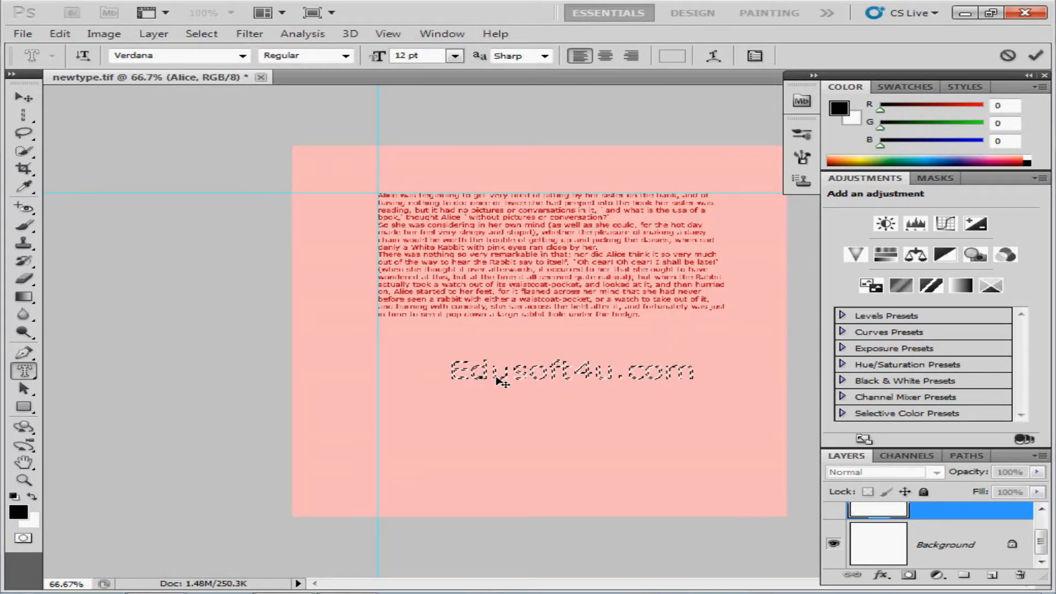
click(60, 34)
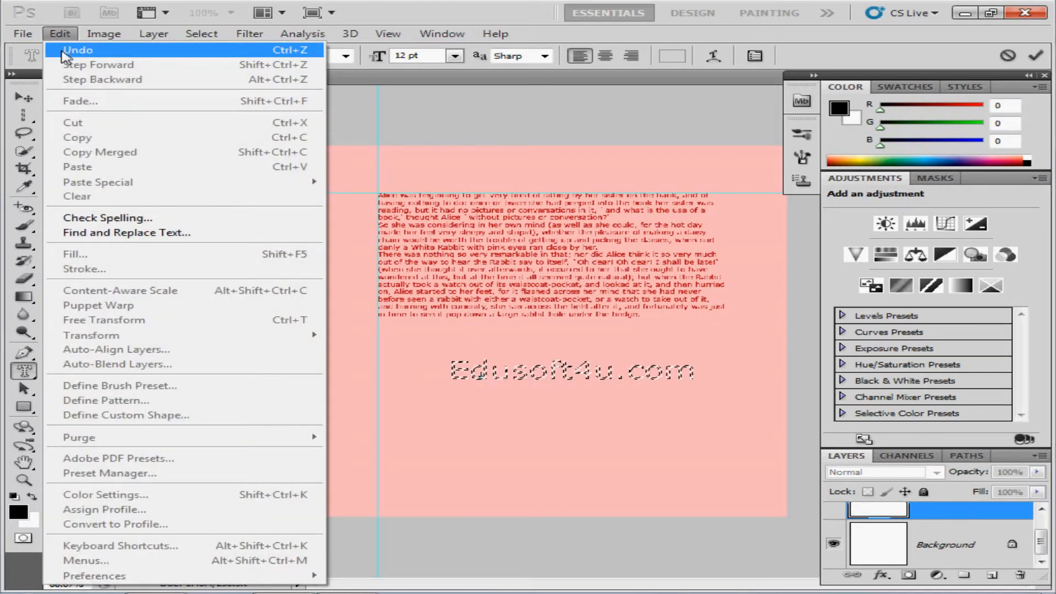
click(559, 396)
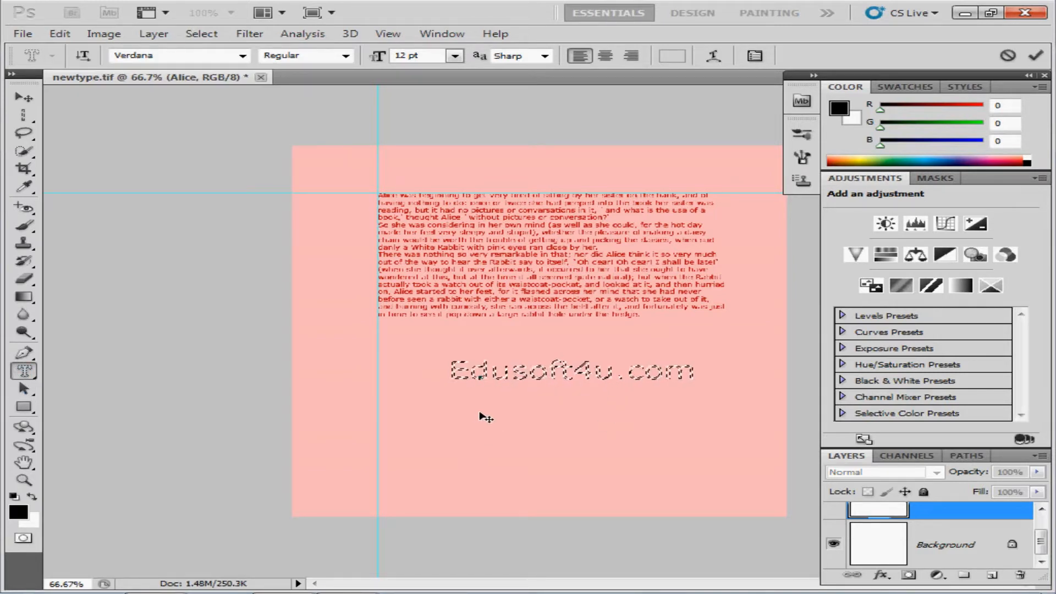
click(1037, 57)
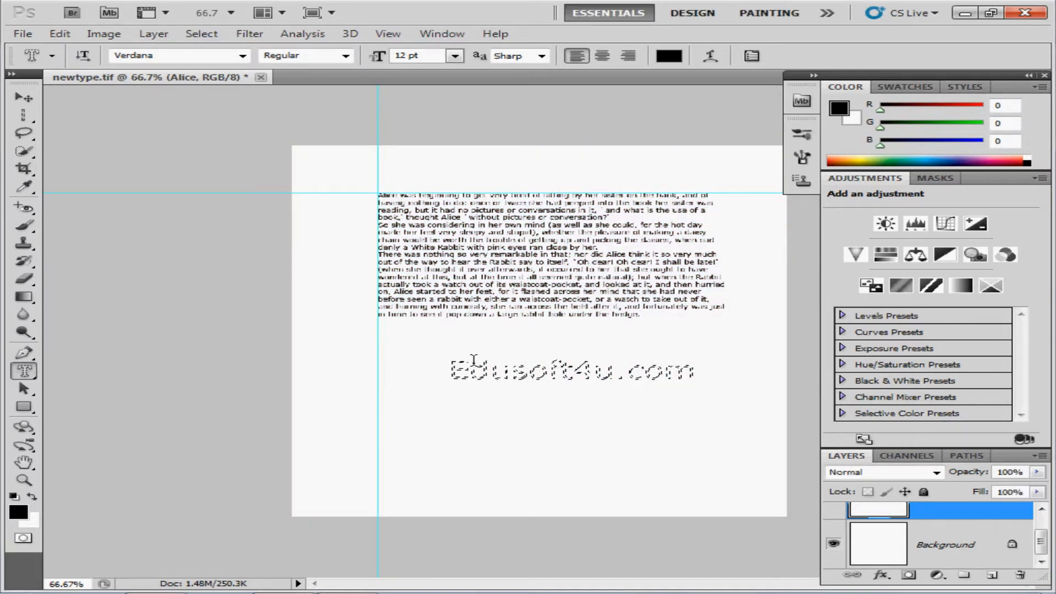
Create a "Hello world" type mask selection below the Alice paragraph, with its font size set to 48 pt
click(463, 396)
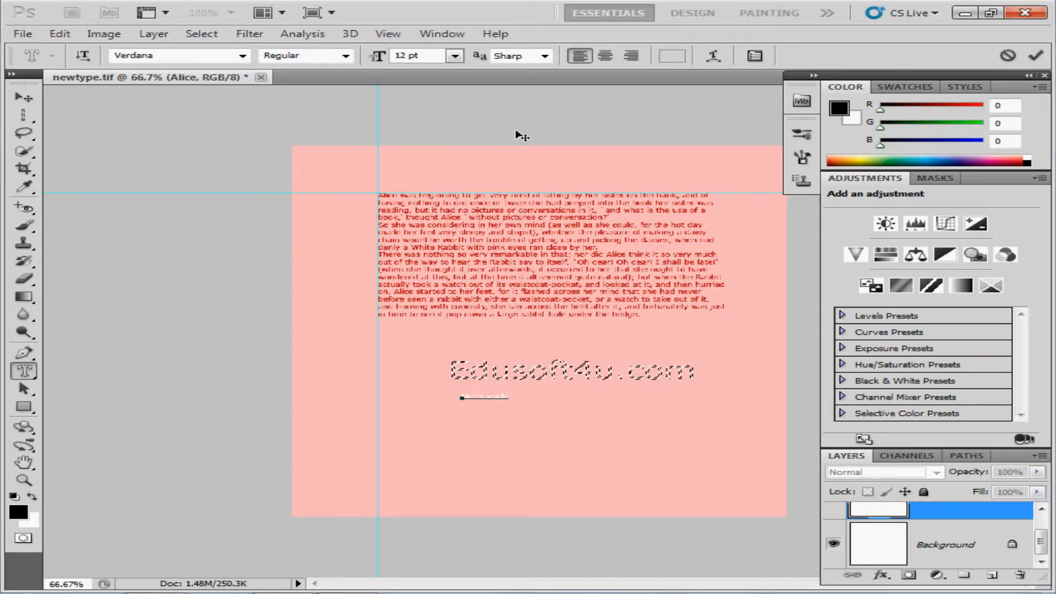
click(455, 56)
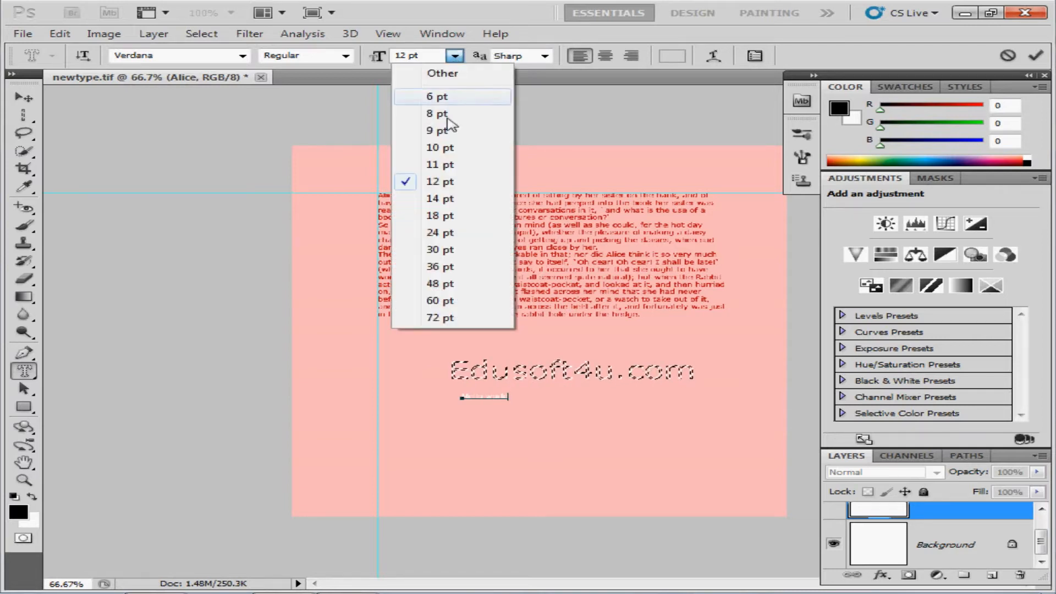
click(482, 282)
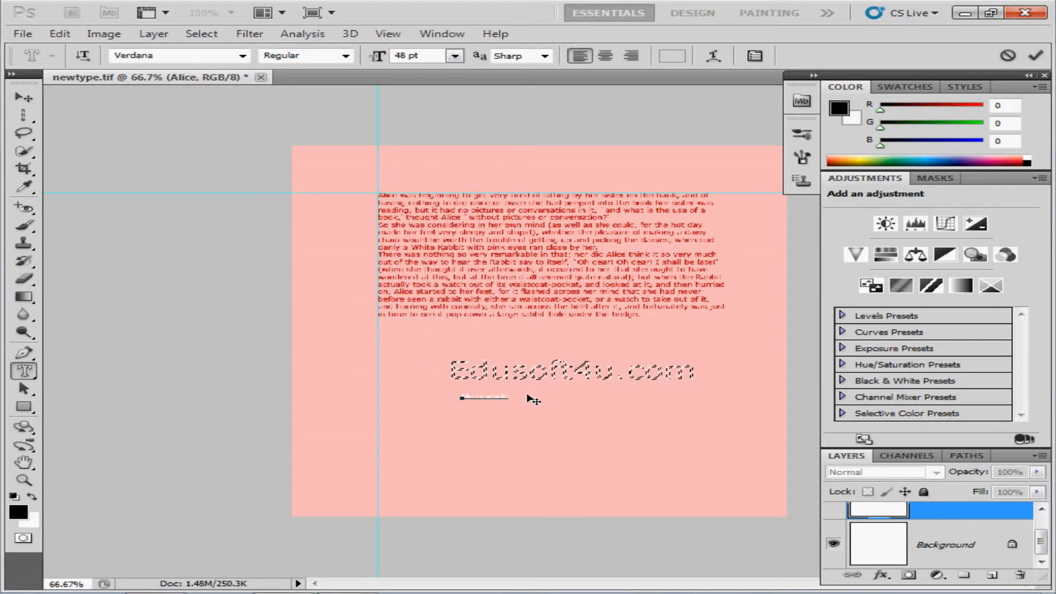
click(455, 56)
click(432, 285)
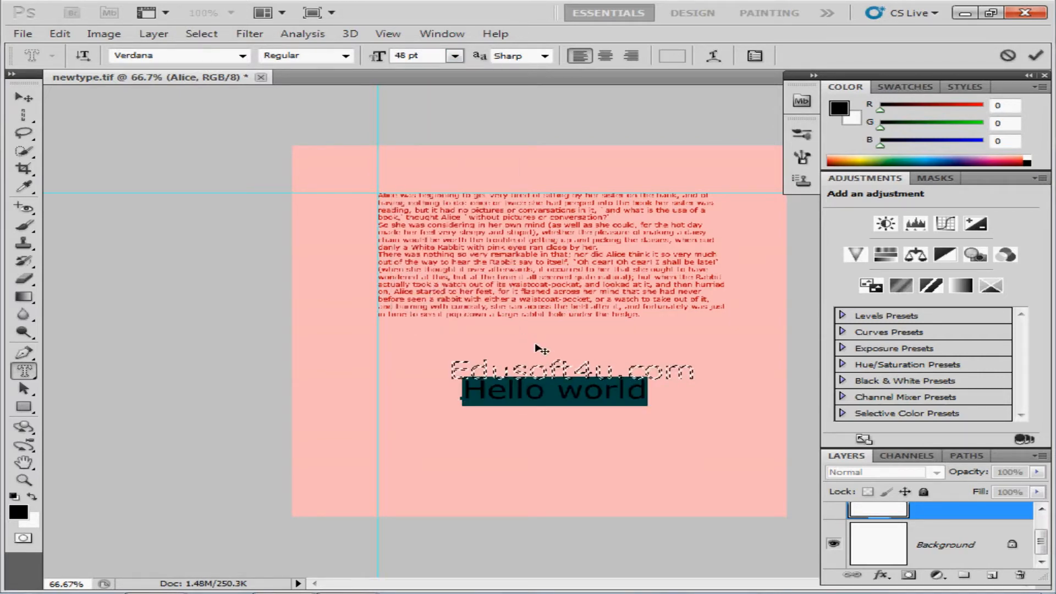
click(60, 34)
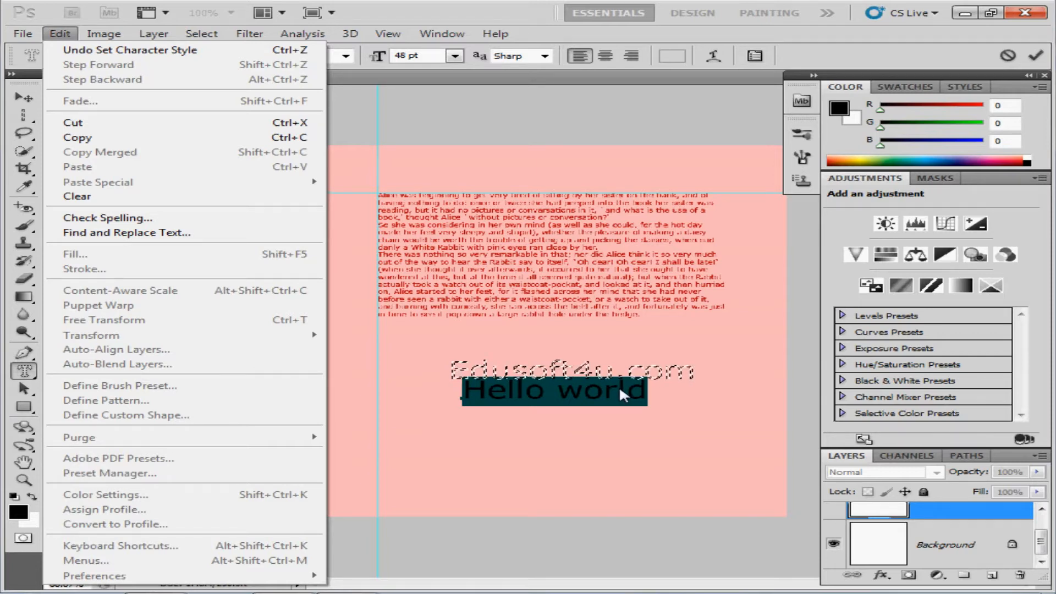
click(1036, 56)
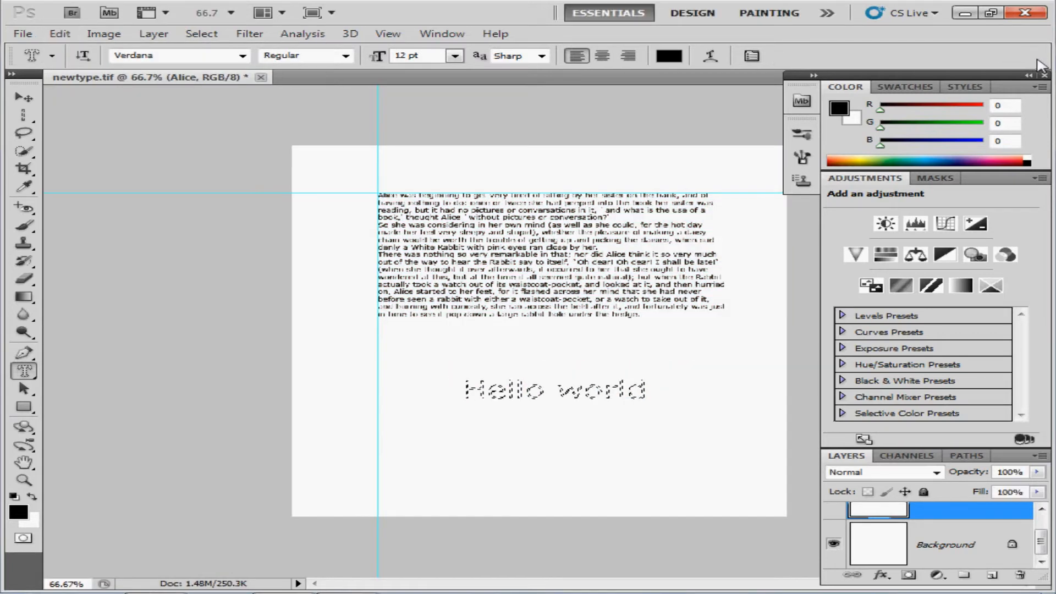
click(61, 35)
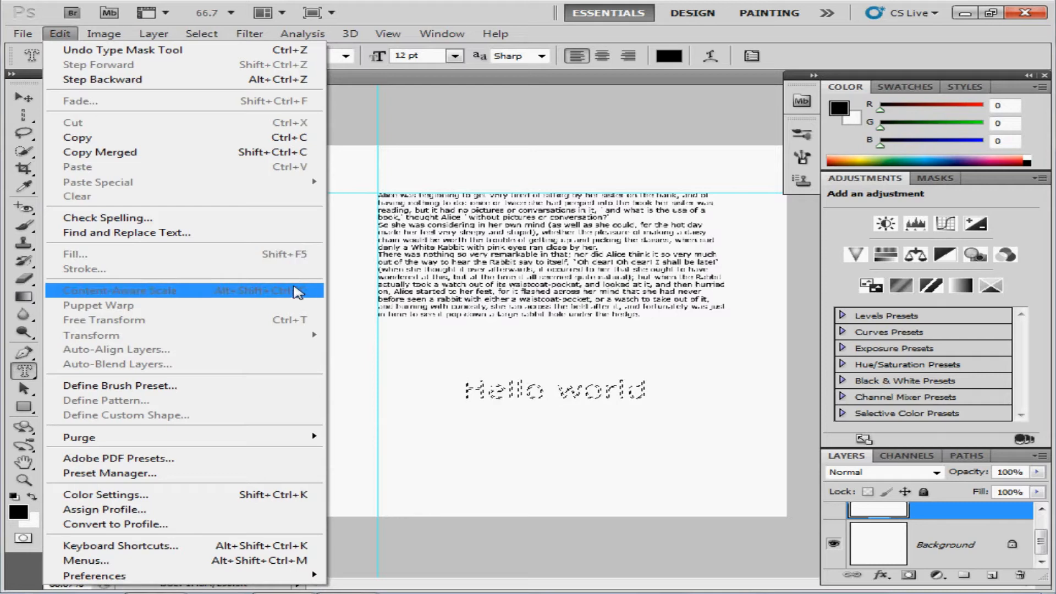
click(527, 397)
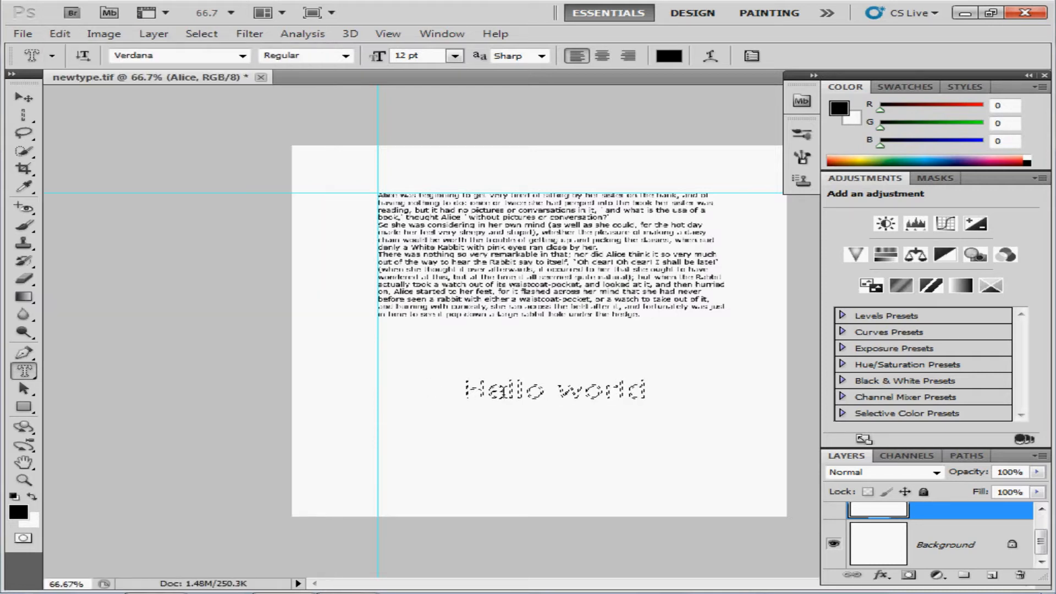
click(526, 397)
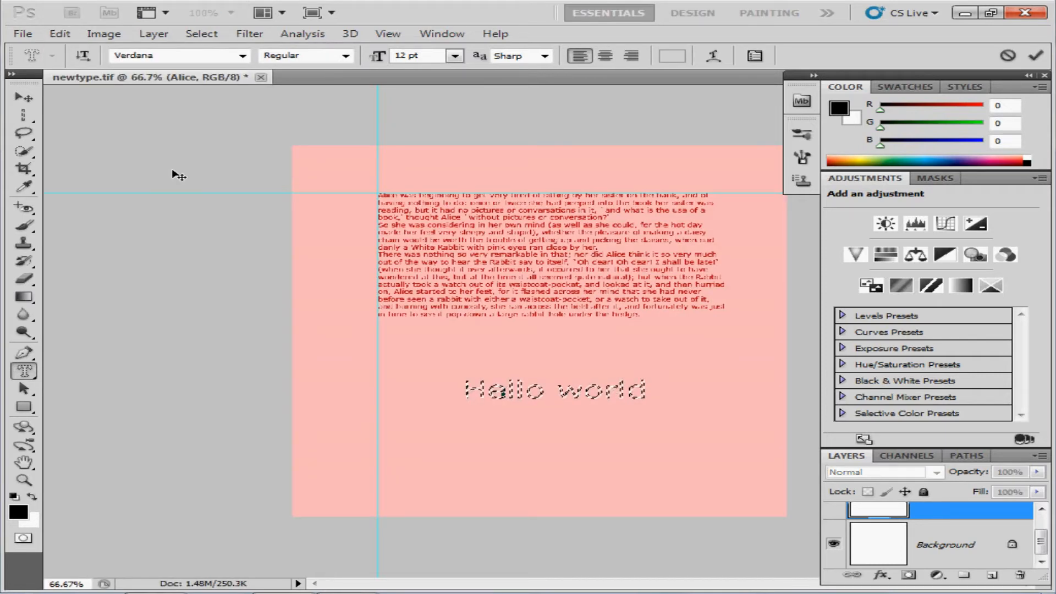
click(62, 34)
click(556, 394)
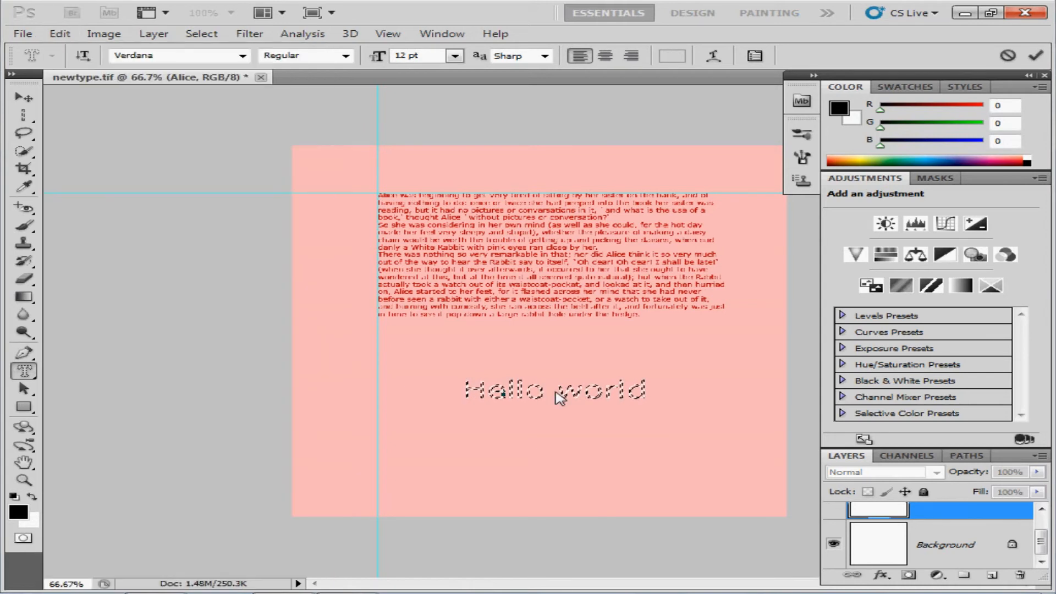
right_click(607, 392)
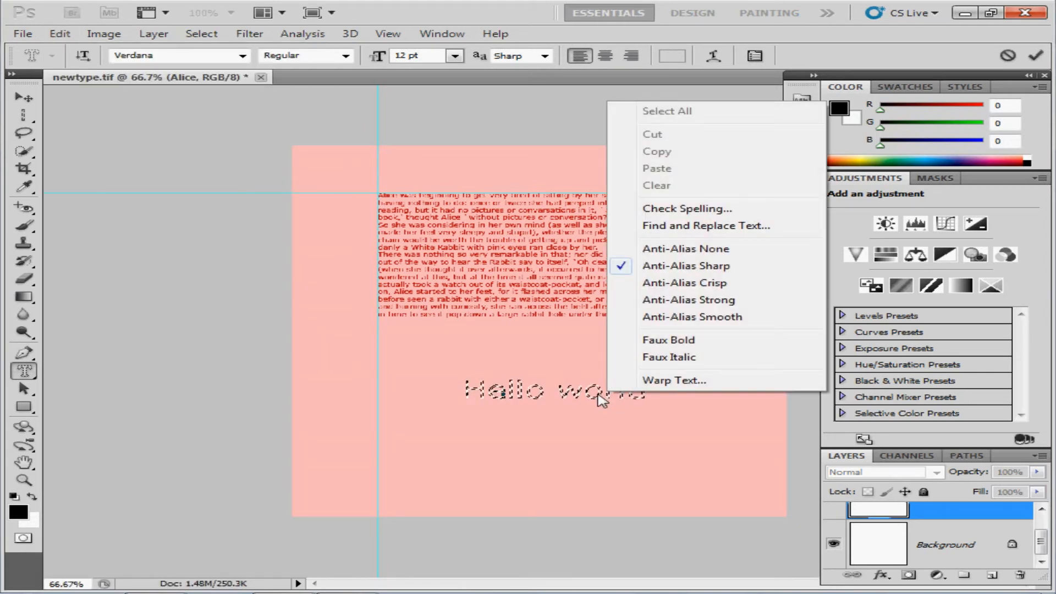
click(597, 394)
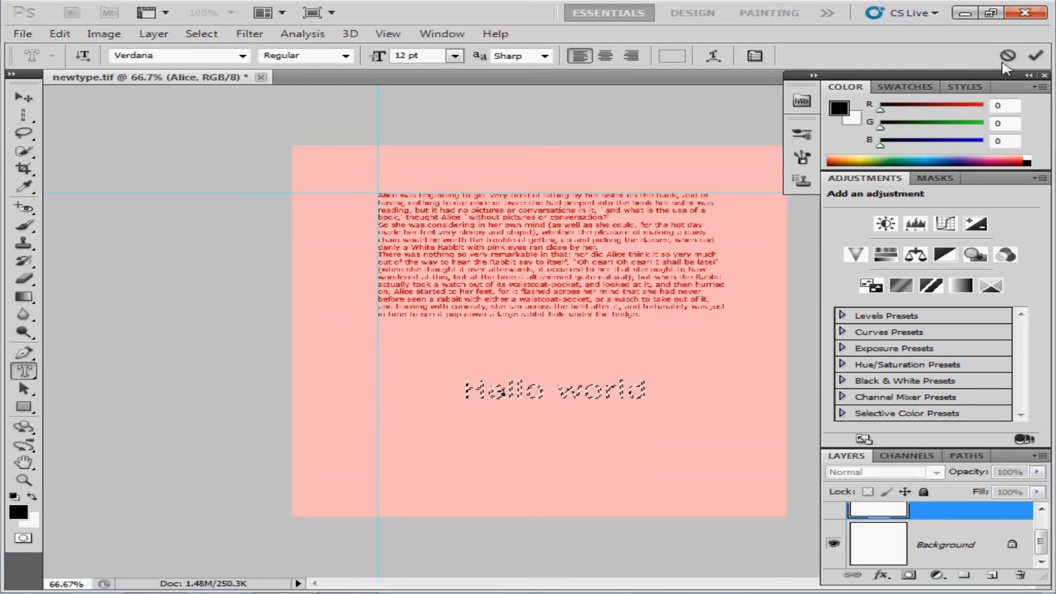
click(1036, 56)
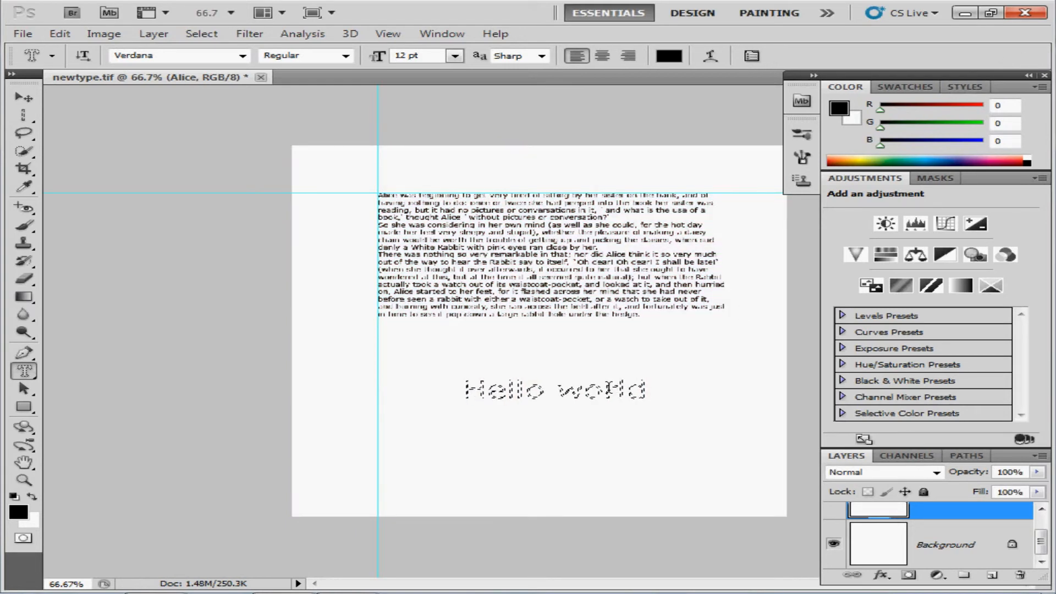
Fill the "Hello world" selection on the Background layer with the multicoloured custom pattern, using Normal mode and 100% opacity
click(899, 561)
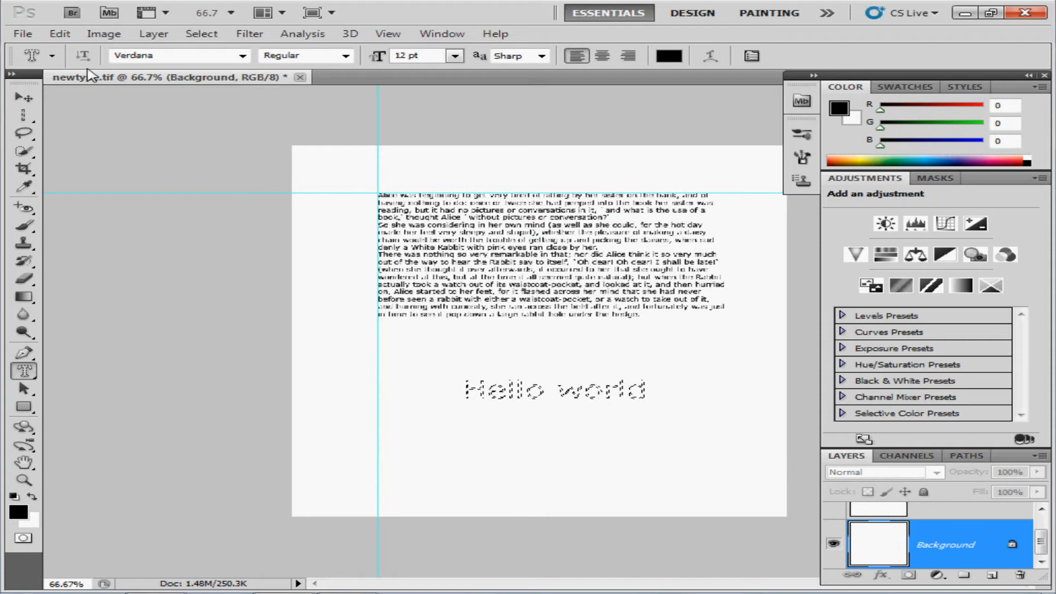
click(60, 35)
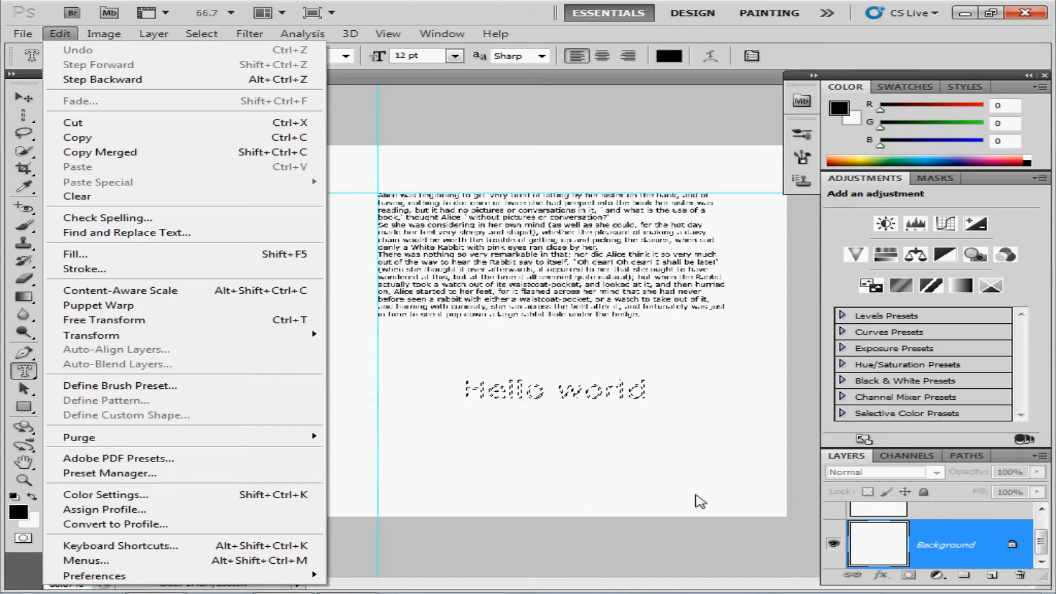
click(97, 257)
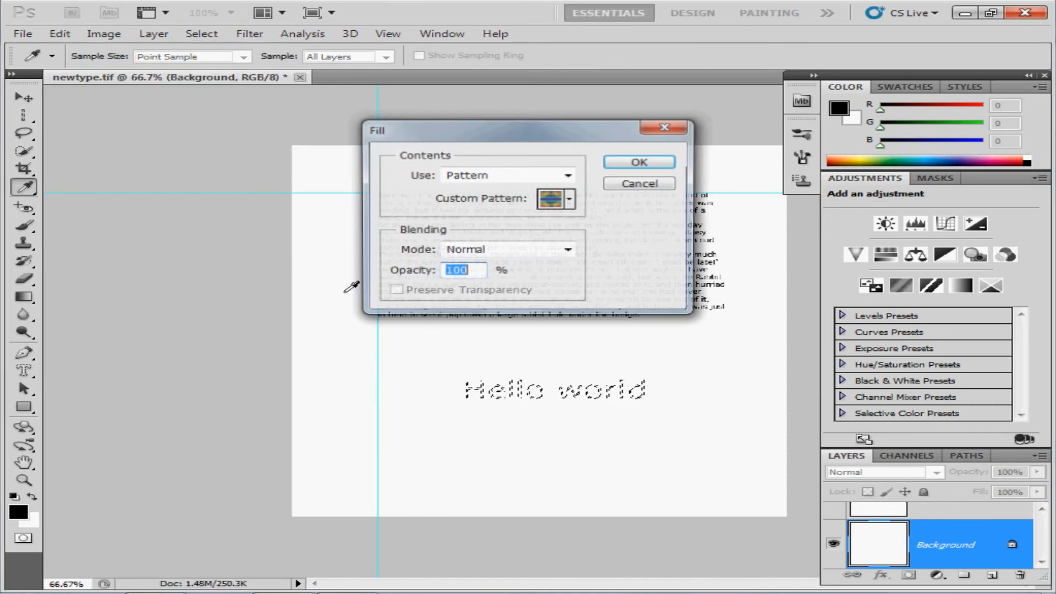
click(562, 173)
click(485, 254)
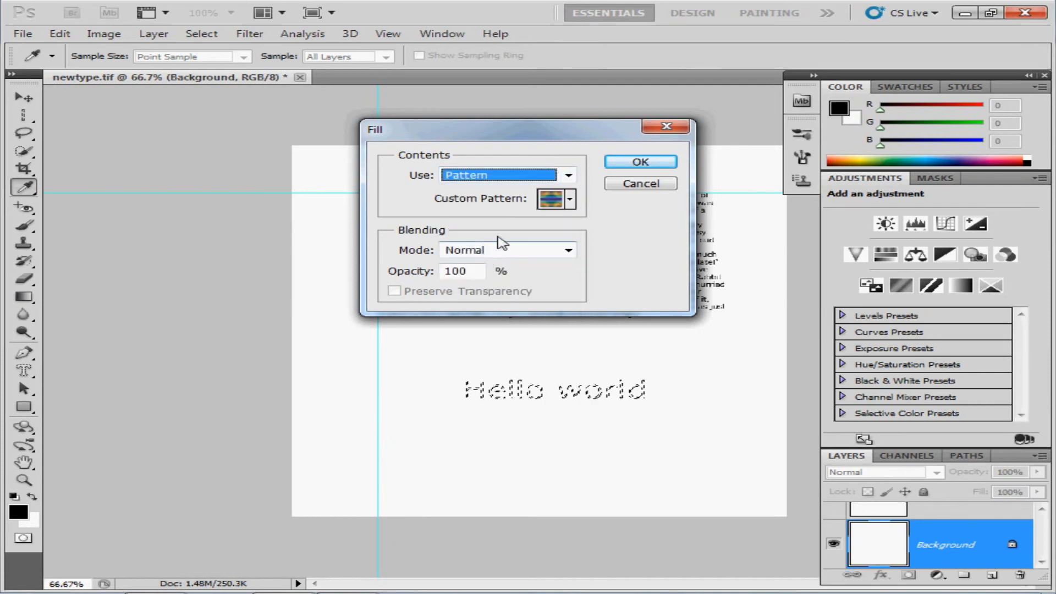
click(572, 201)
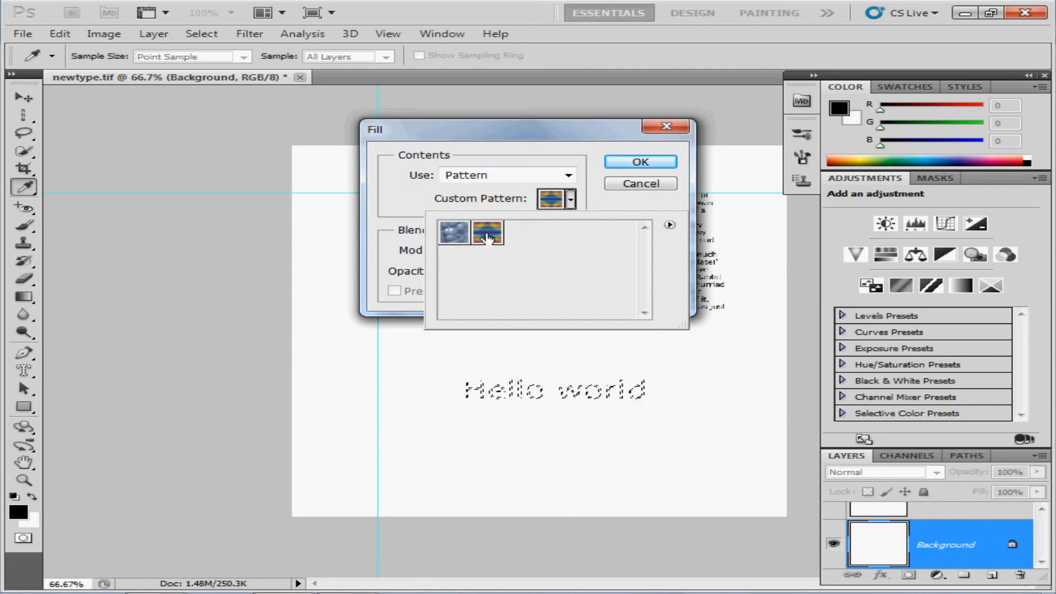
drag(487, 234, 557, 217)
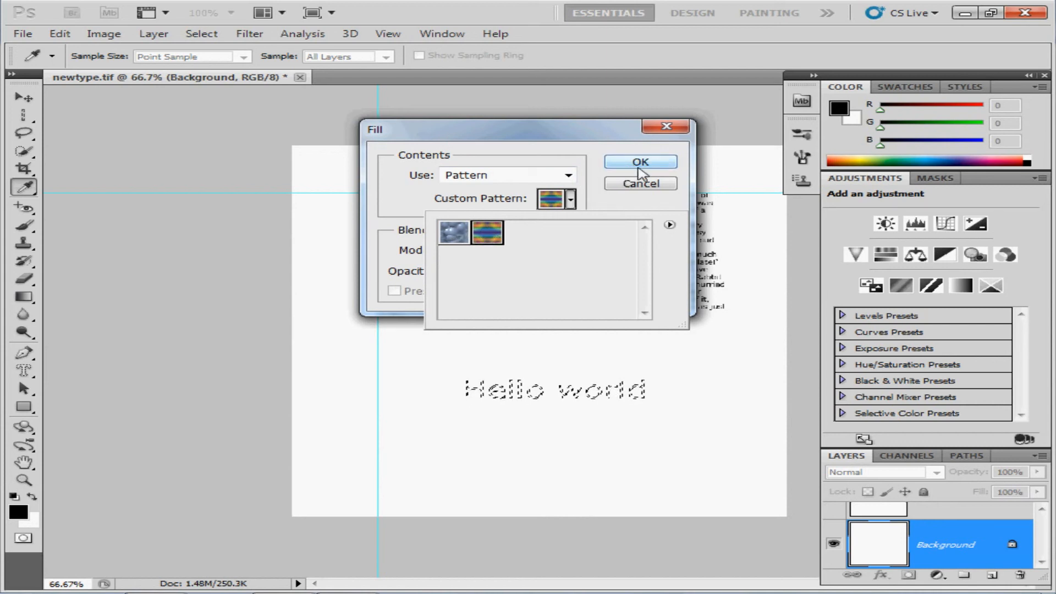
click(631, 172)
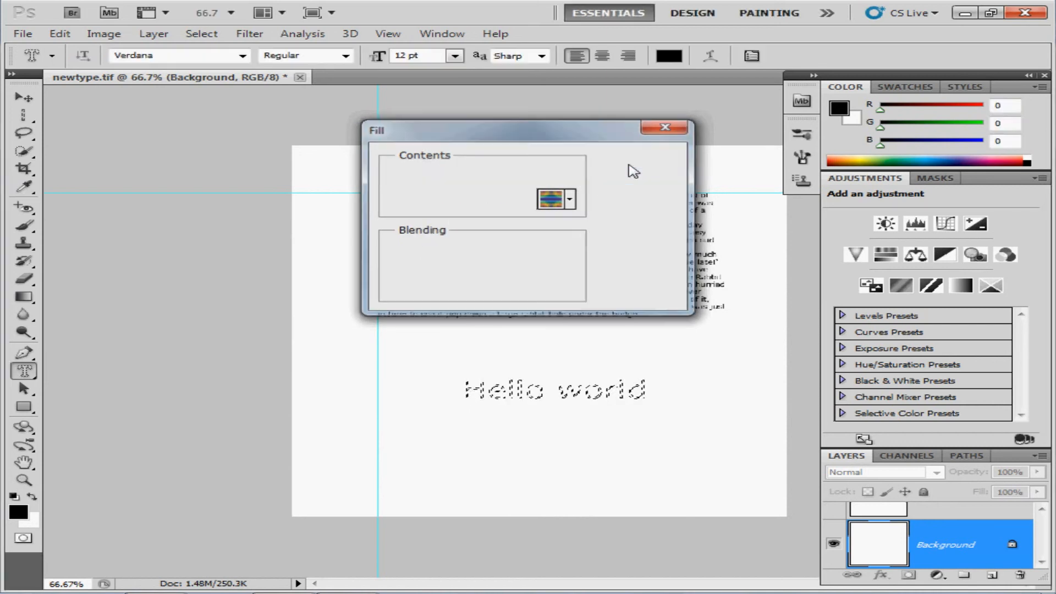
click(631, 170)
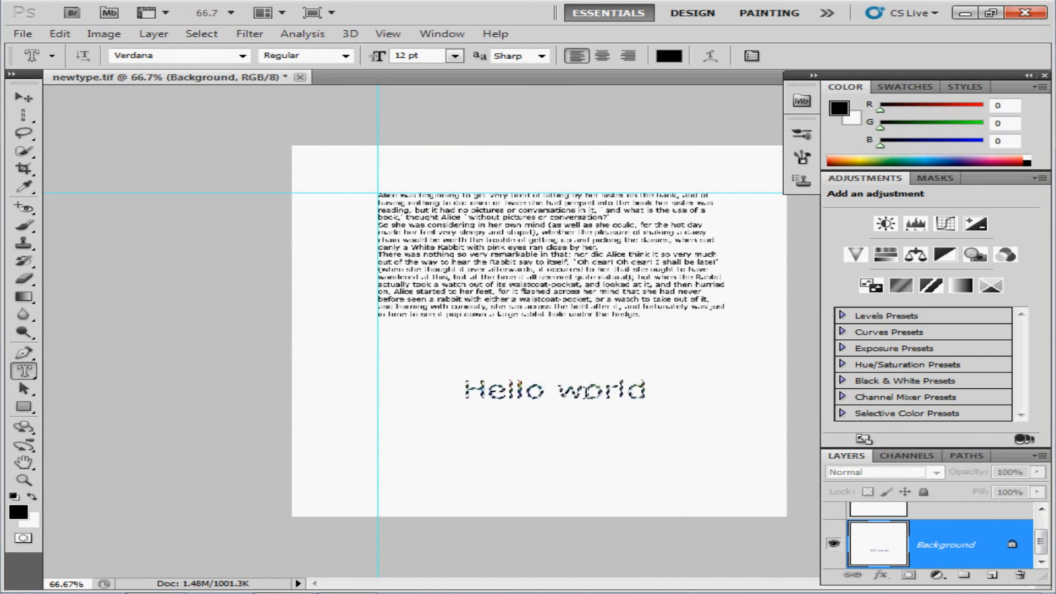